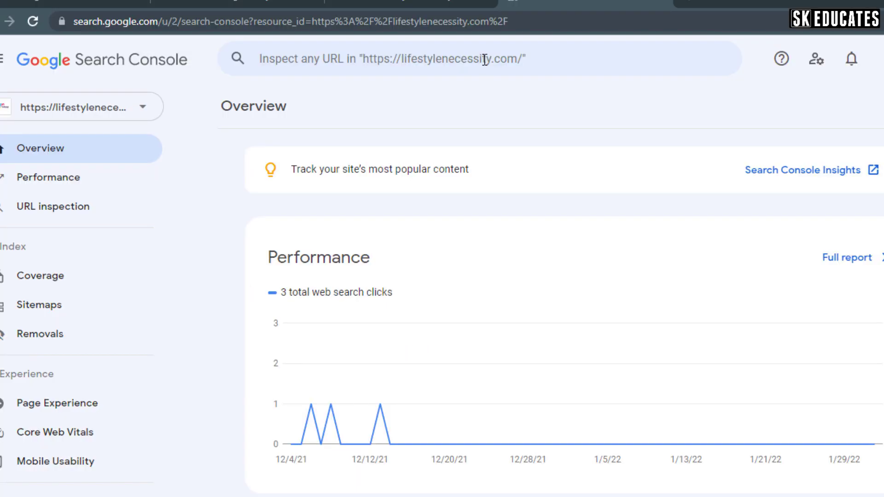
Step: Run a Search Console URL inspection on the luxury car brands post URL
click(488, 60)
click(517, 107)
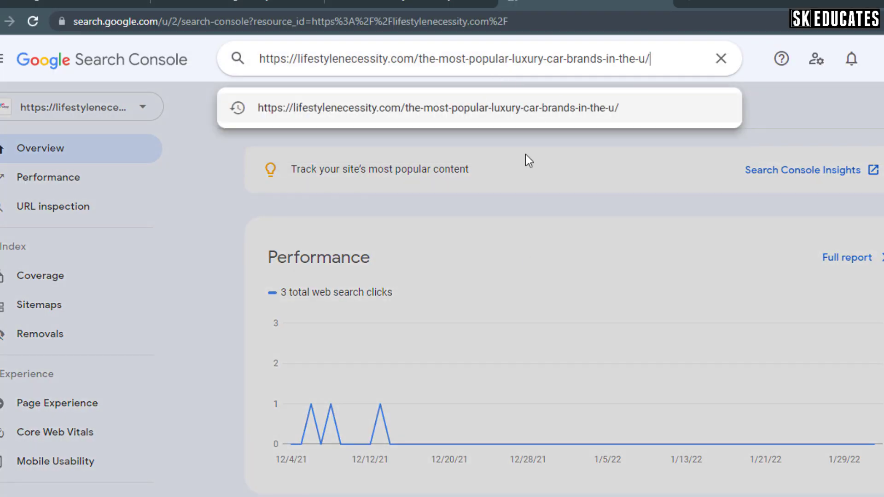
key(Return)
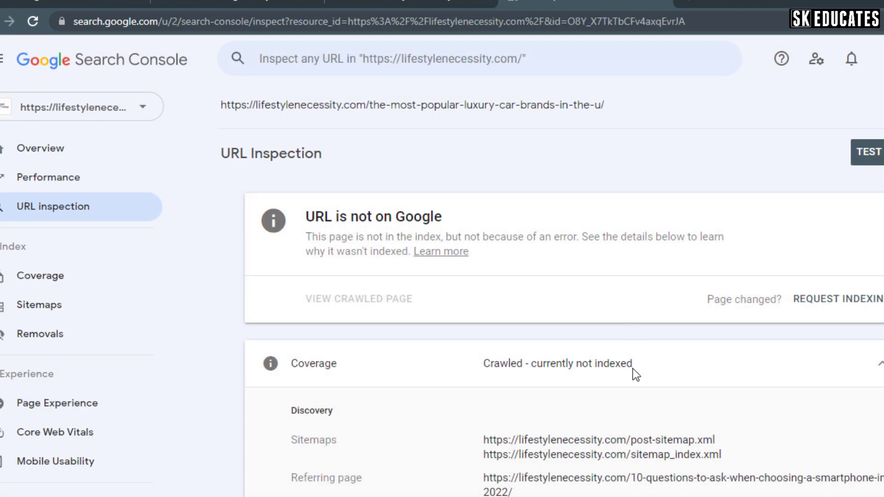
scroll(607, 322, down, 2)
scroll(640, 335, down, 1)
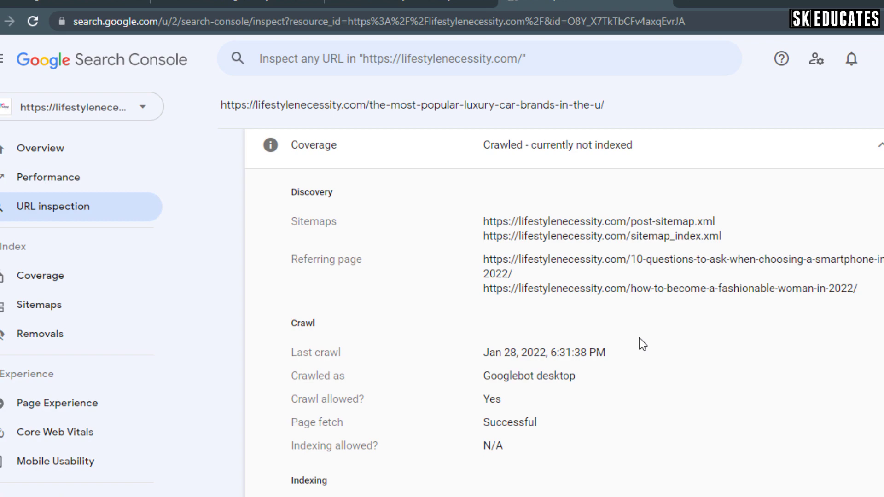
scroll(503, 467, down, 1)
scroll(500, 457, up, 1)
scroll(501, 455, up, 2)
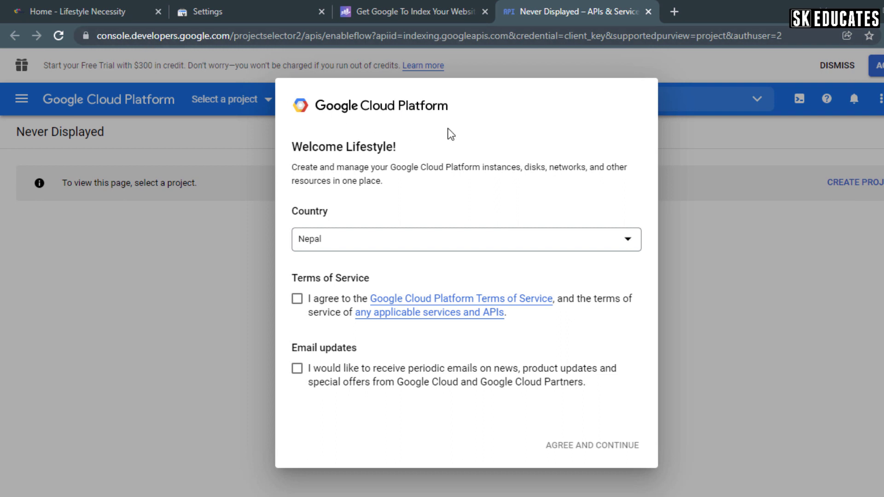
Step: Accept the Google Cloud terms of service and start a New Project from the project picker
click(297, 299)
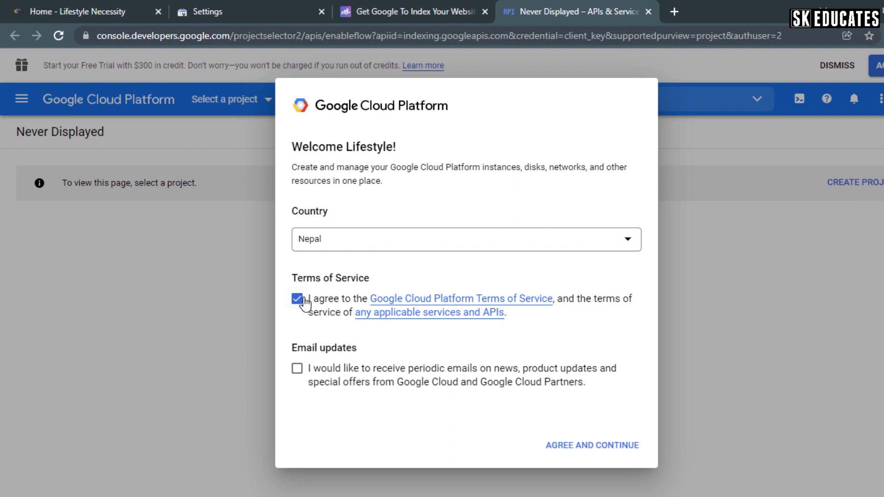
click(589, 448)
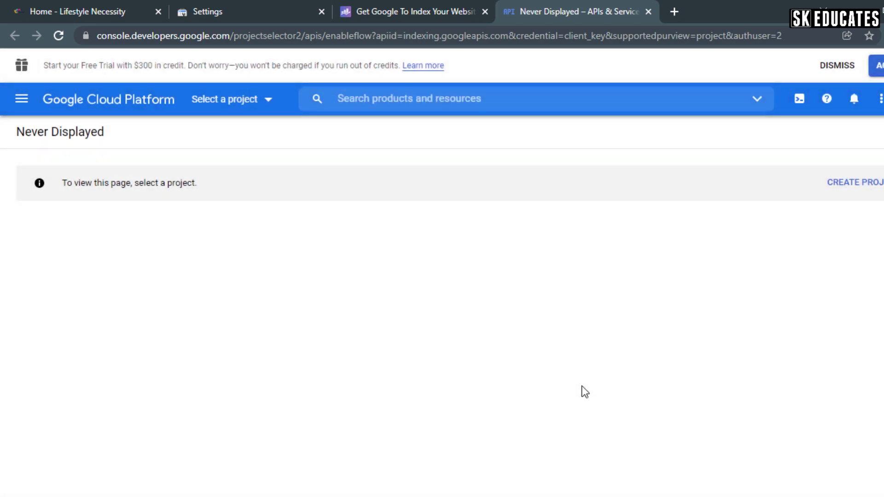
click(265, 104)
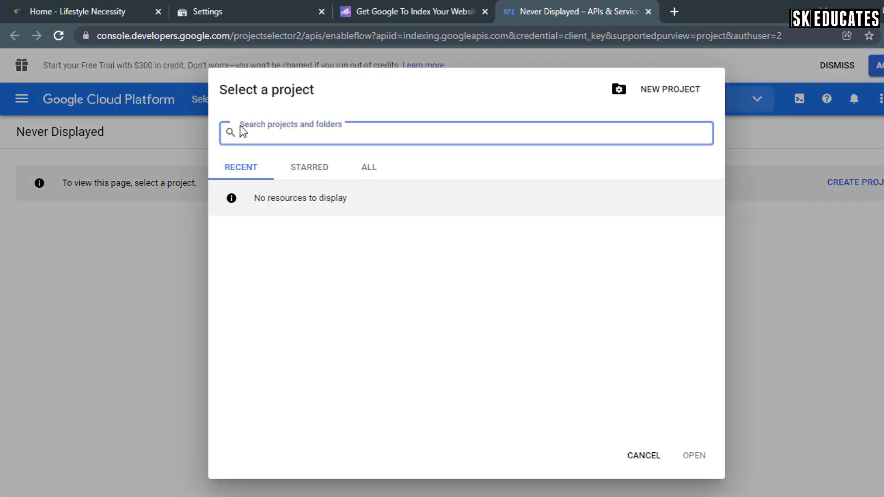
click(369, 166)
click(659, 90)
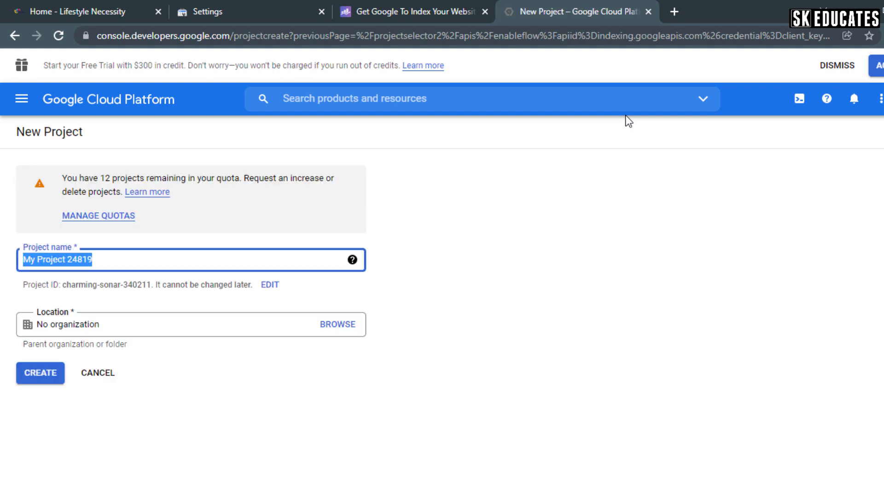
text(Rank Math Instant Ind)
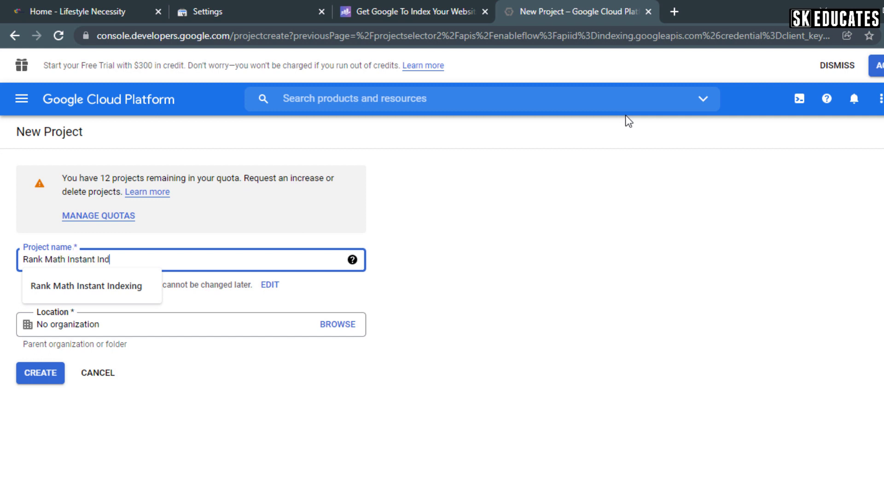
text( ing)
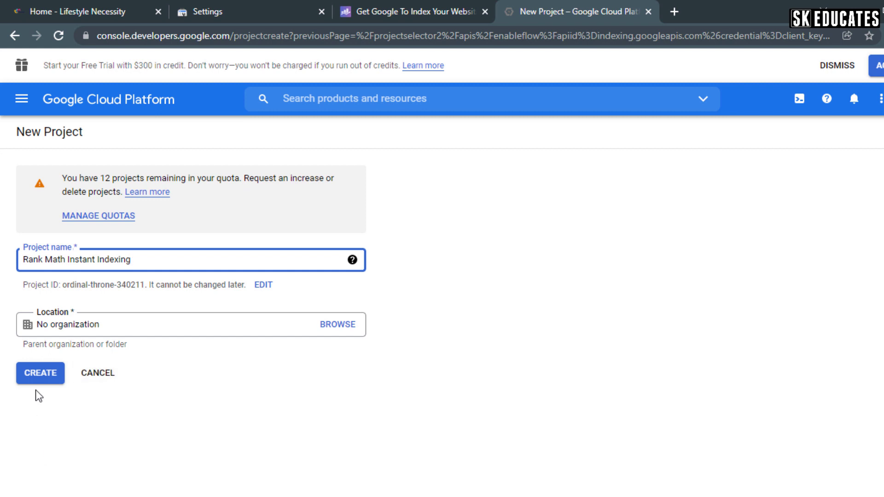
Step: Create the Rank Math Instant Indexing project, enable its Indexing API, and review the activity history
click(39, 373)
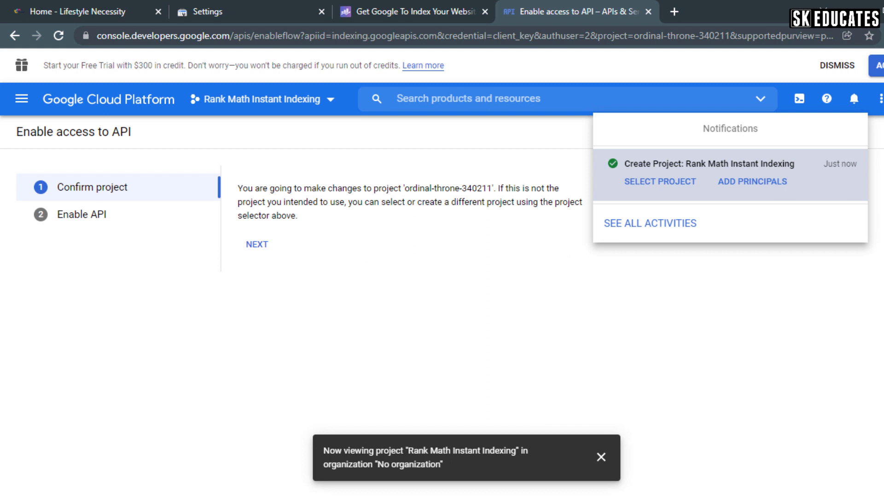
click(592, 298)
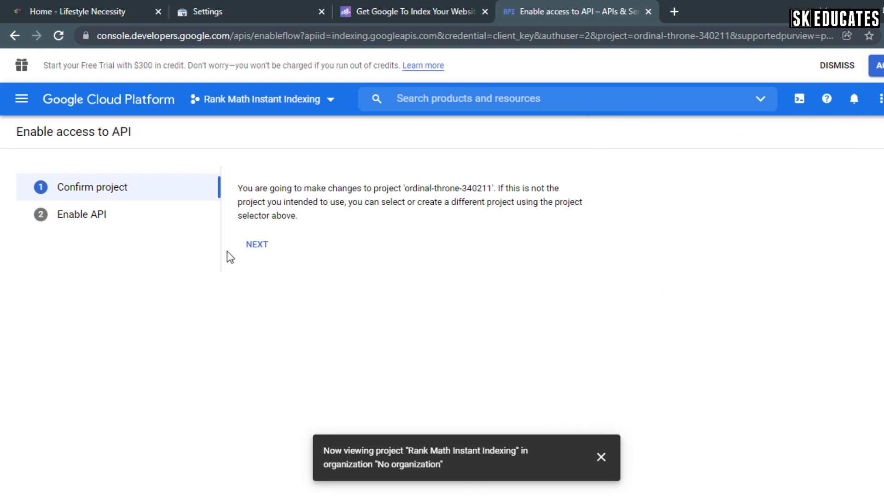
click(256, 245)
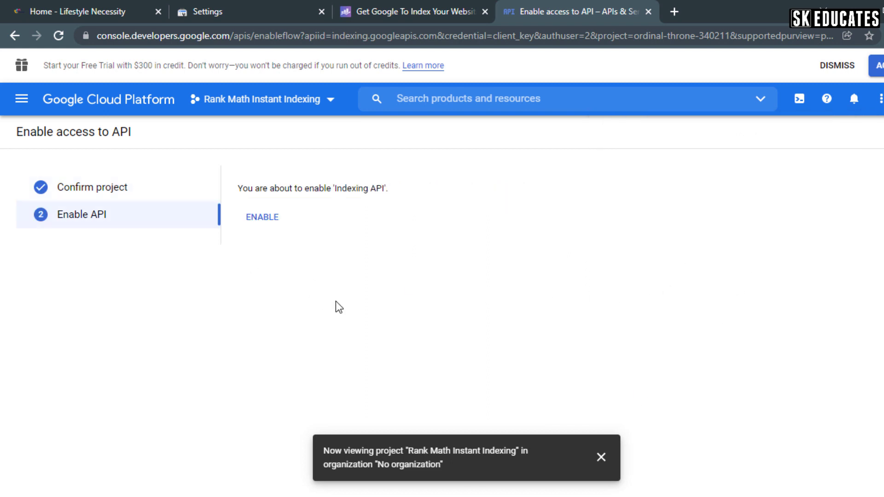
click(261, 217)
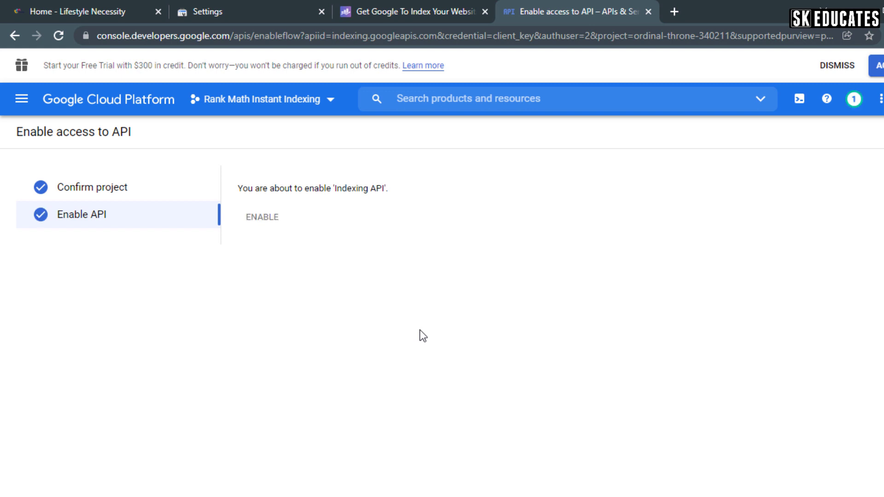
click(837, 65)
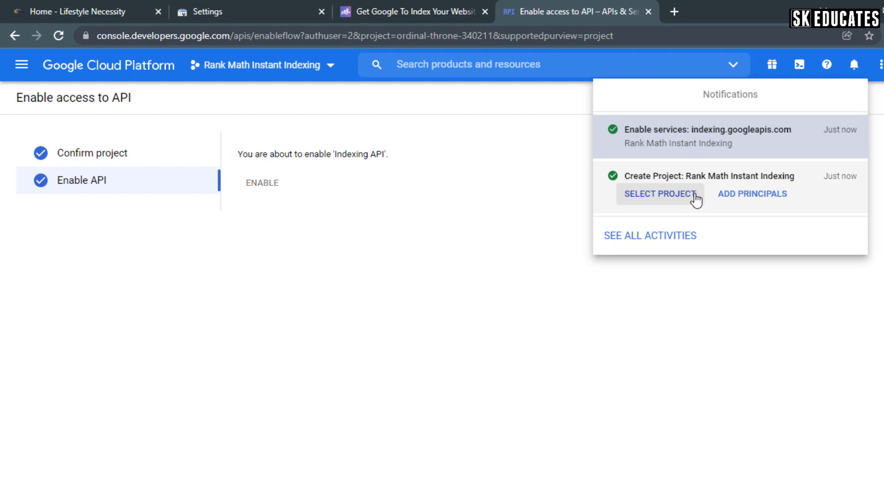
click(673, 236)
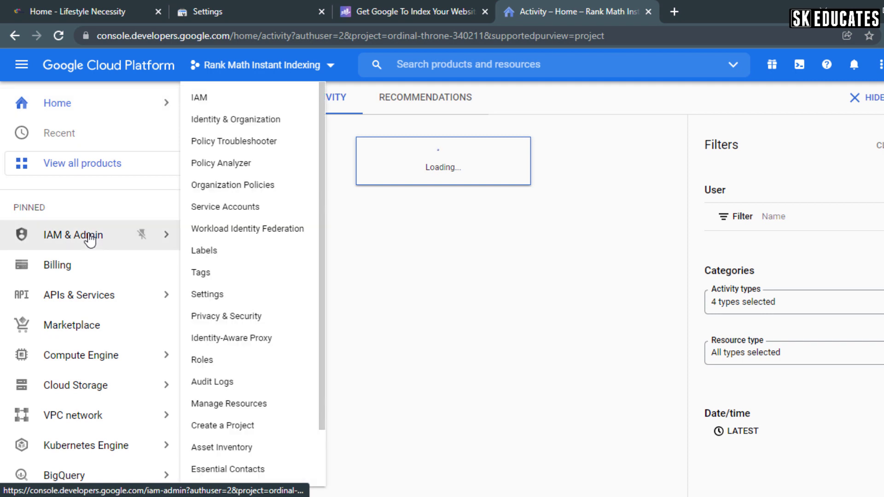
mouse_move(73, 235)
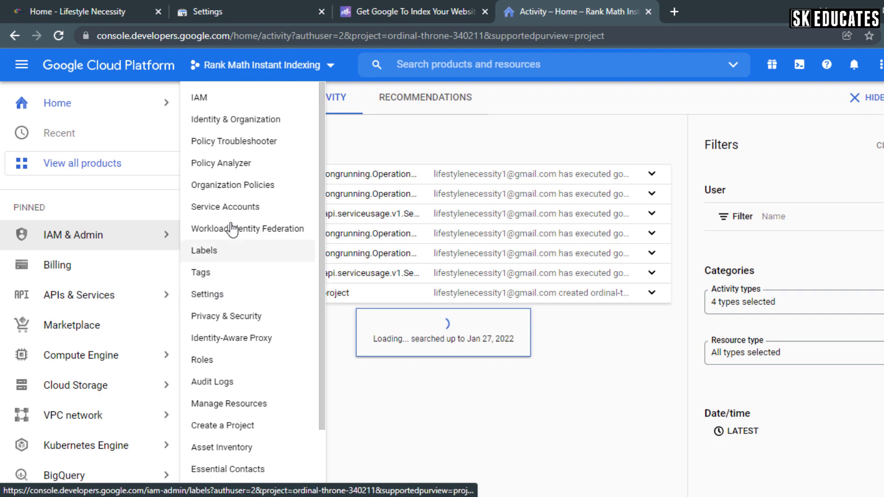
Step: Create service account gi-api-service-account with description 'Indexing API Service Account' from the Service Accounts page
click(234, 211)
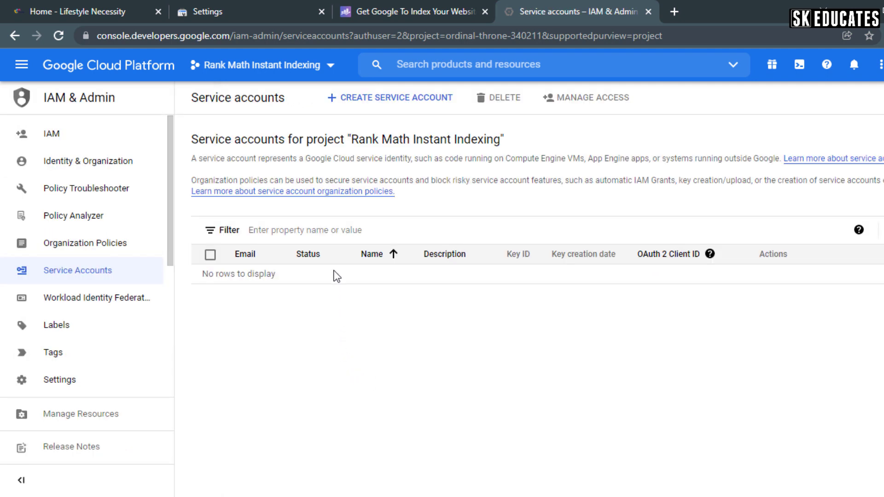
click(359, 107)
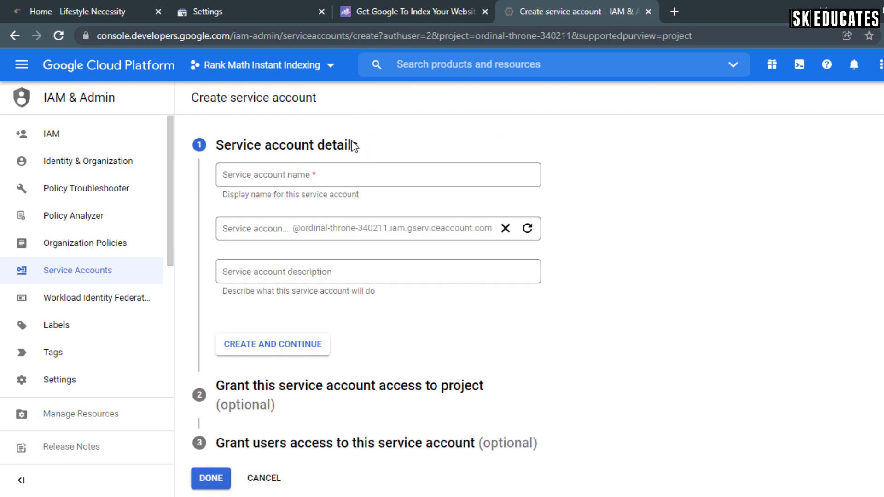
click(394, 174)
text(gi)
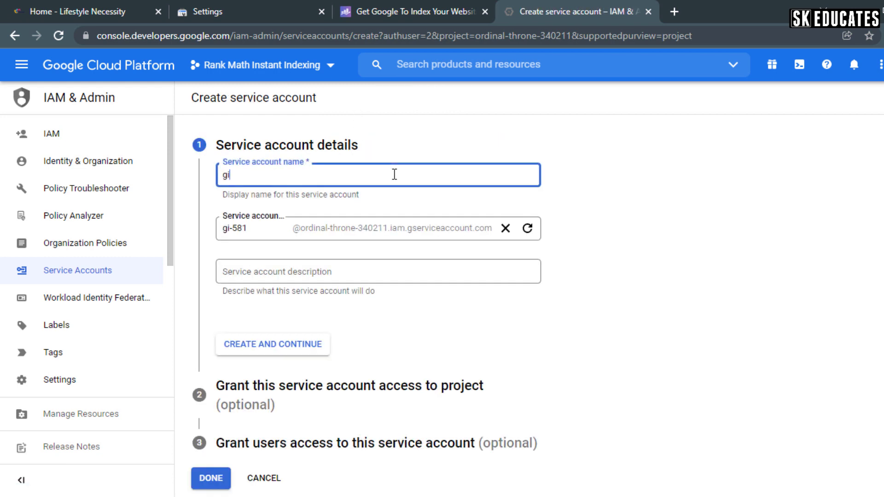
text(-api-s)
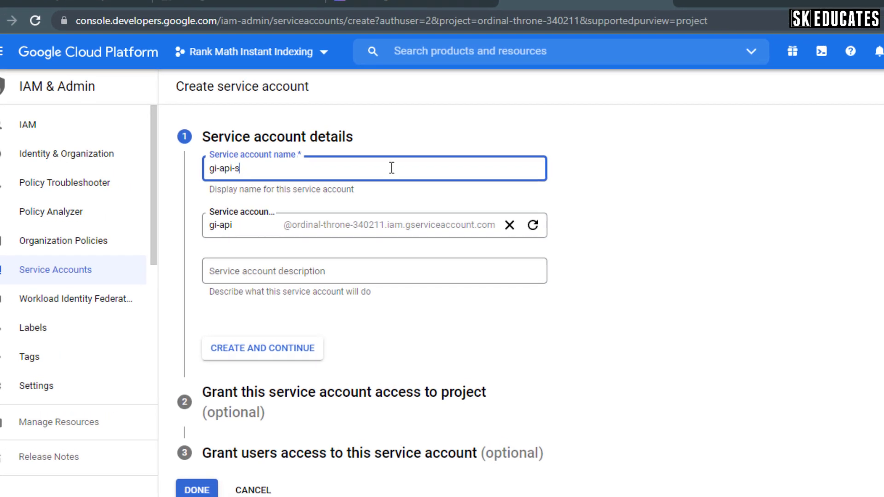
text(ervice-account)
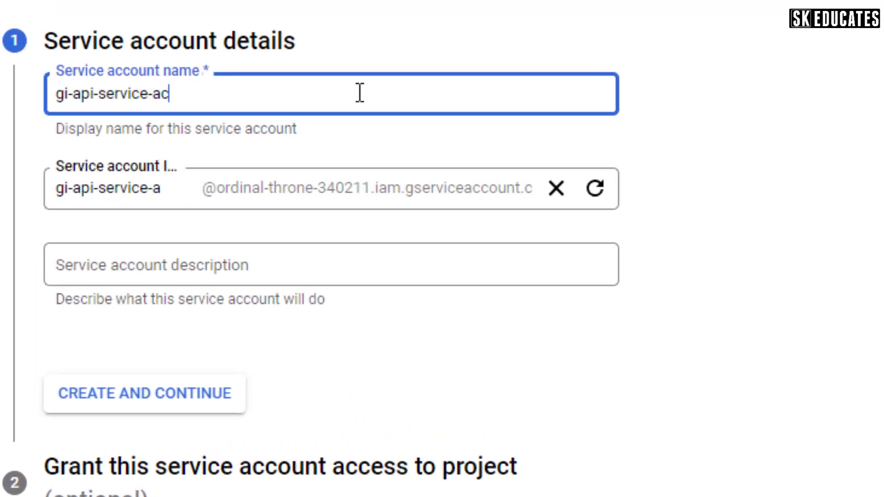
key(Tab)
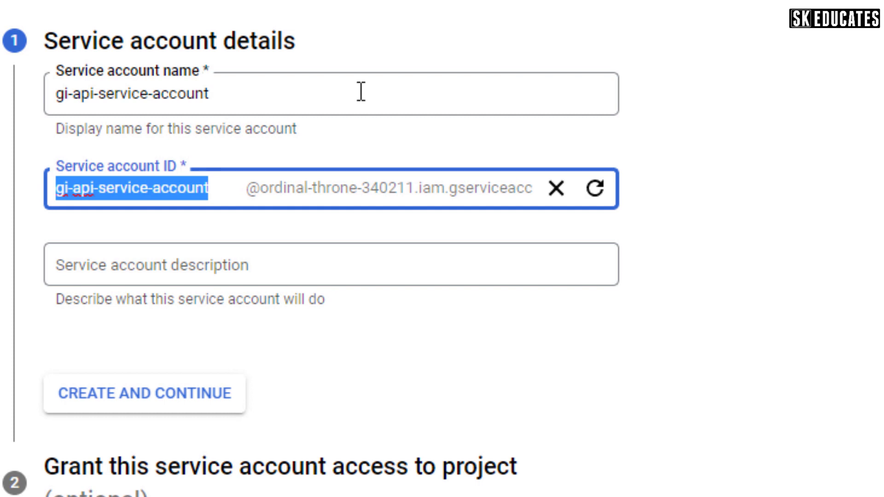
click(265, 265)
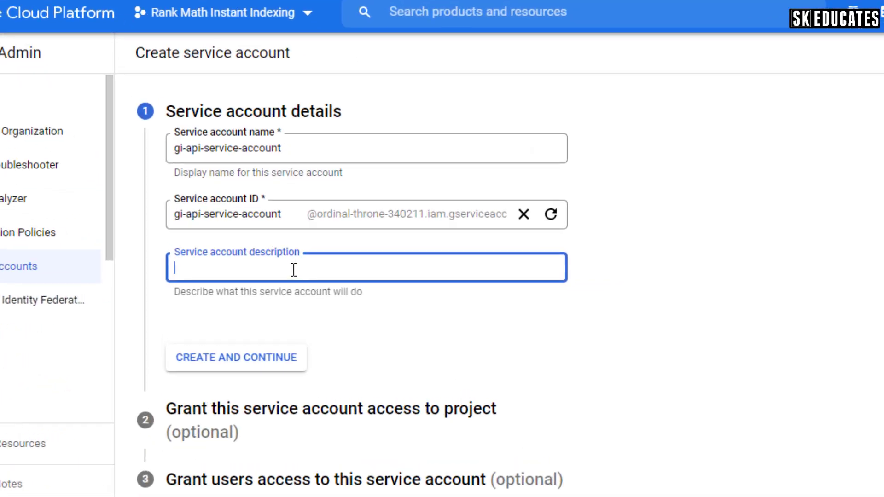
text(Indexing AP)
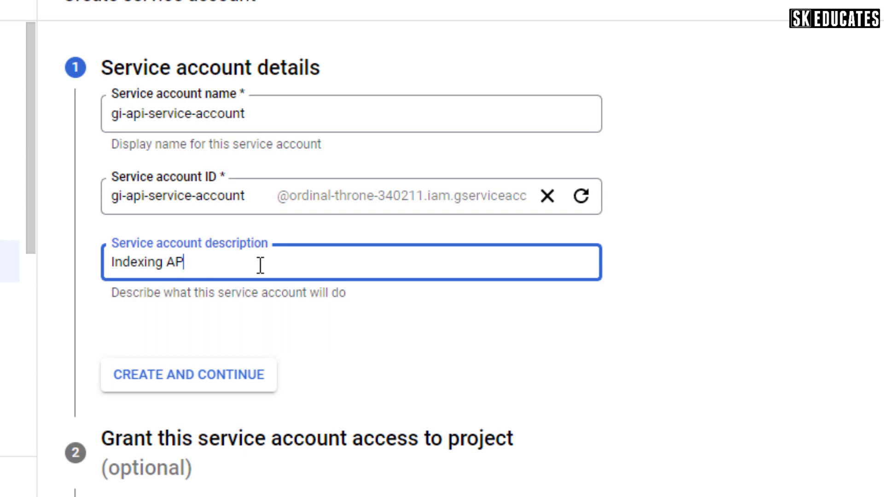
text(I Service A)
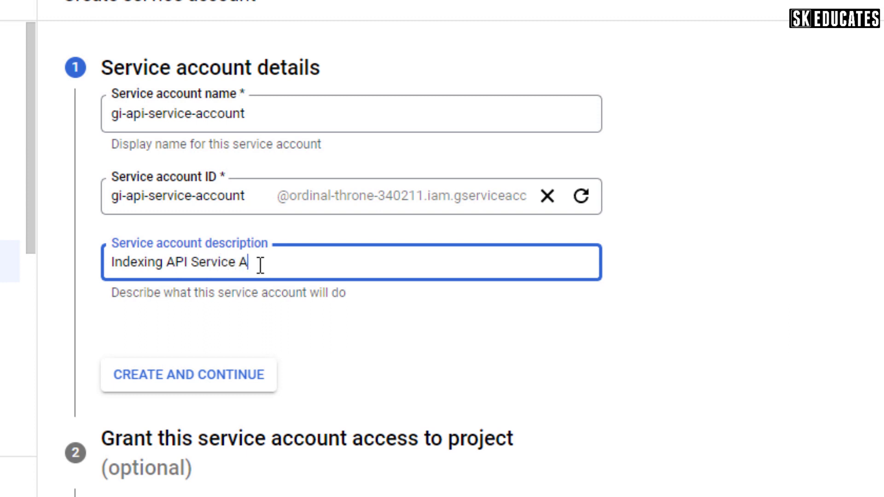
text(ccount)
click(199, 384)
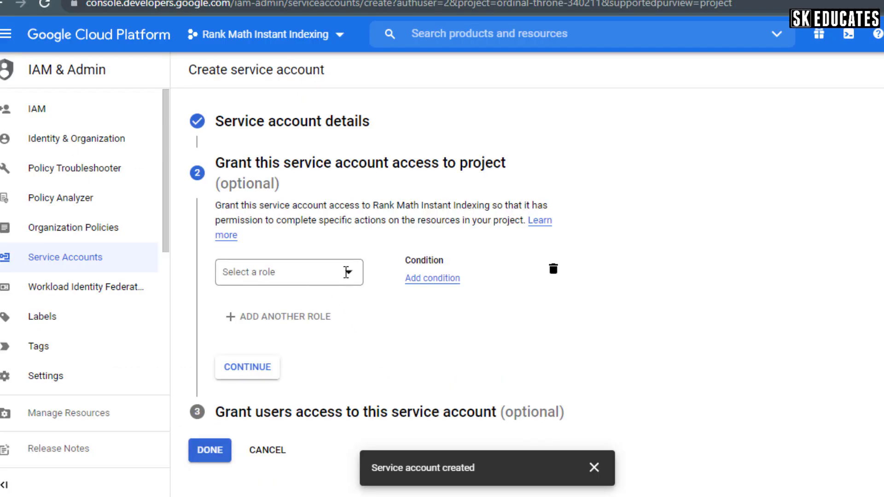
Step: Grant gi-api-service-account the Owner role and complete its setup
click(354, 273)
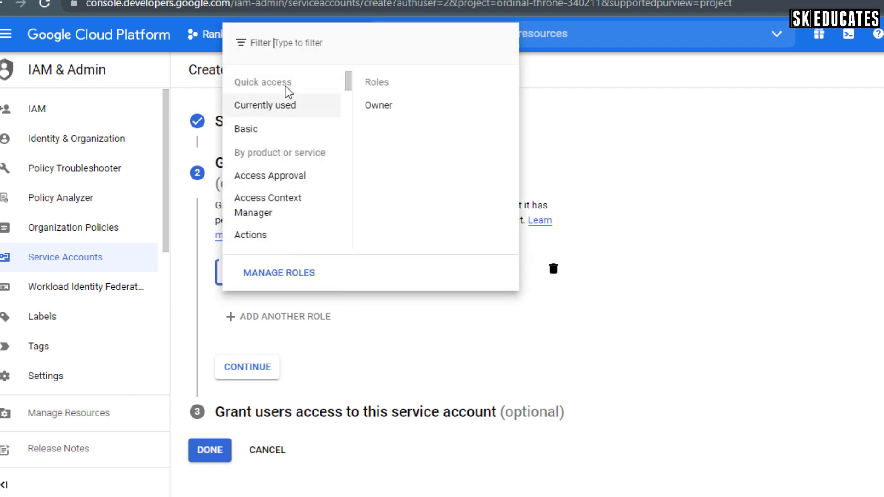
click(298, 42)
text(owner)
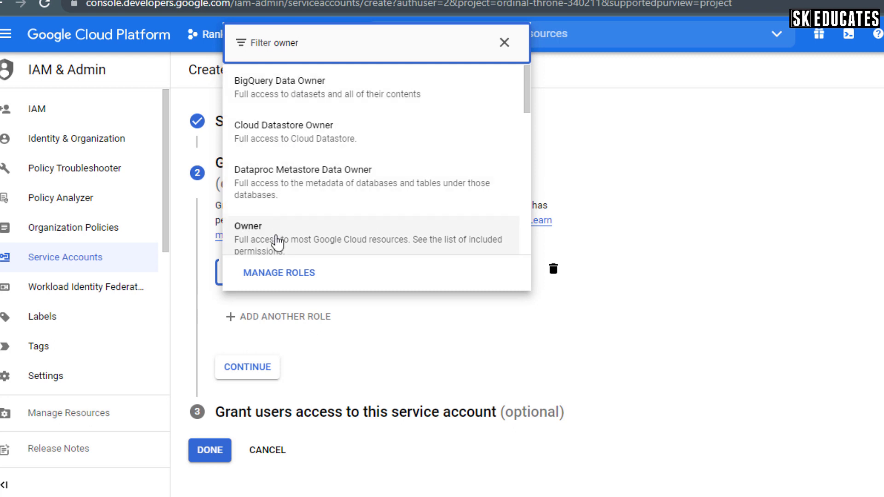
click(276, 234)
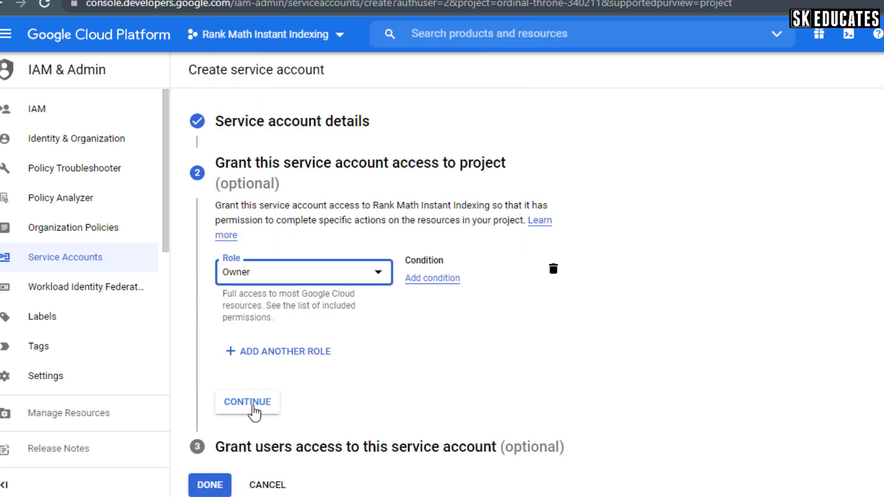
click(249, 402)
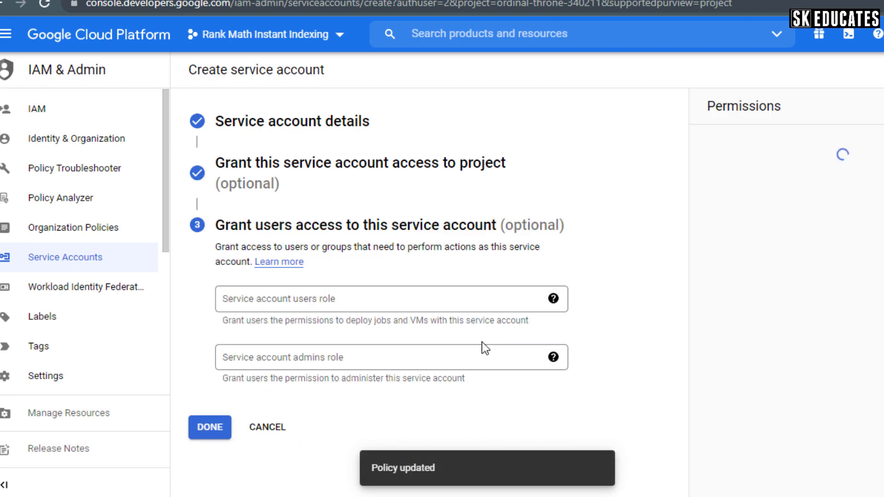
click(209, 427)
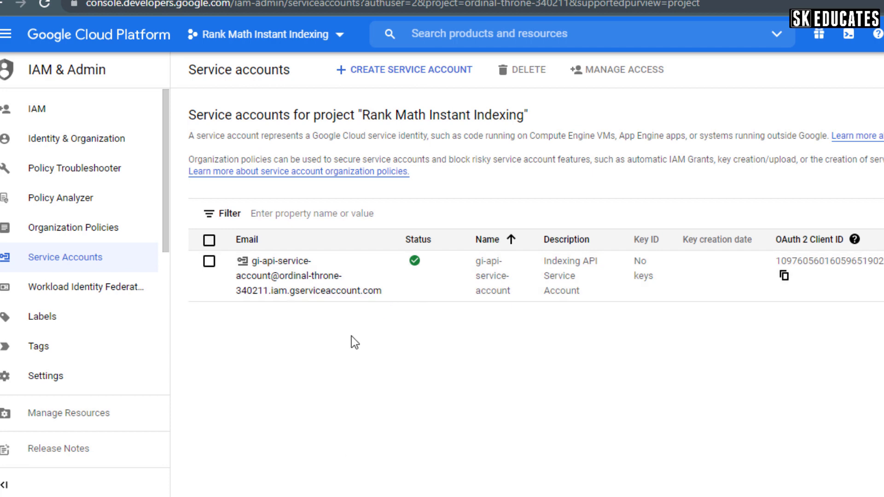
Step: Create and download a new JSON key from gi-api-service-account's Manage keys page
click(420, 266)
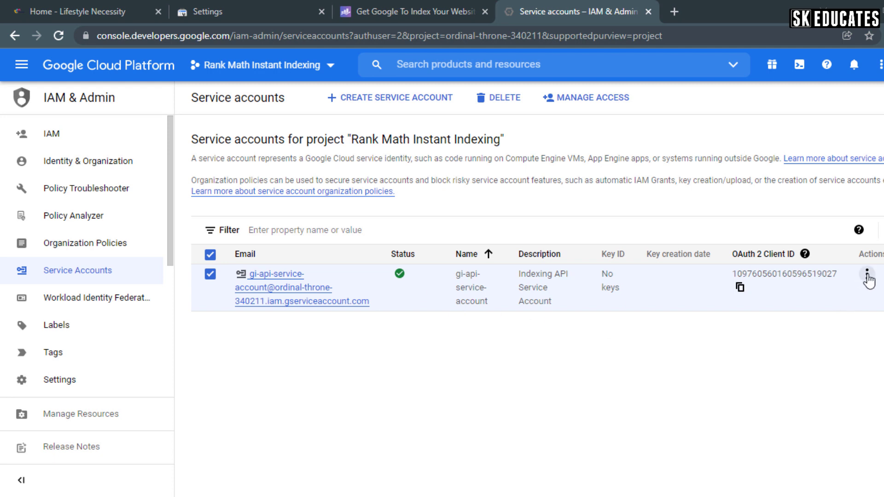
click(867, 274)
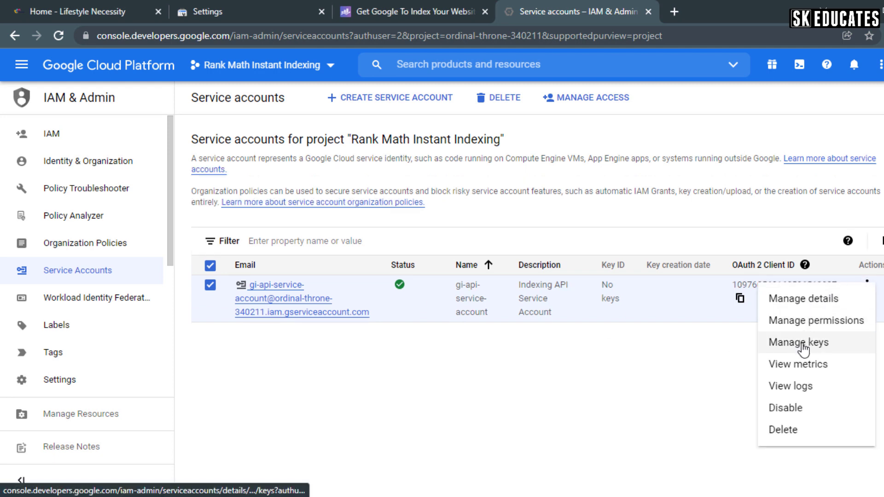
click(799, 343)
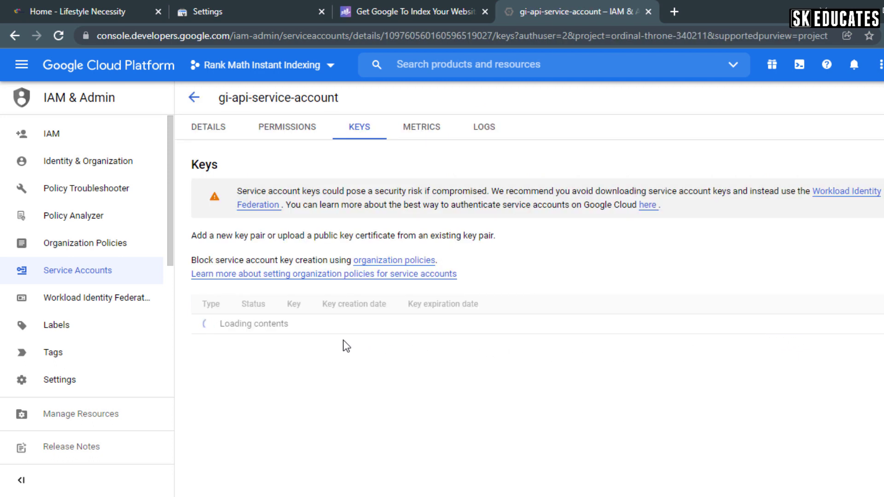
click(243, 306)
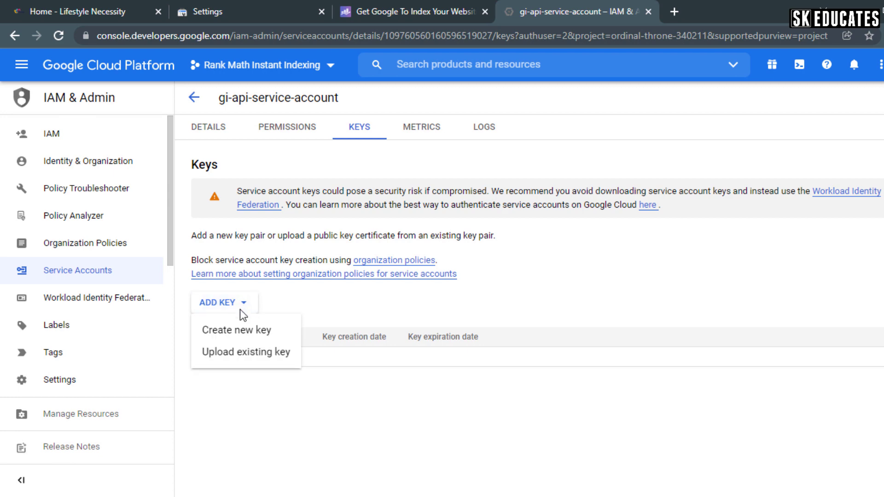
click(240, 332)
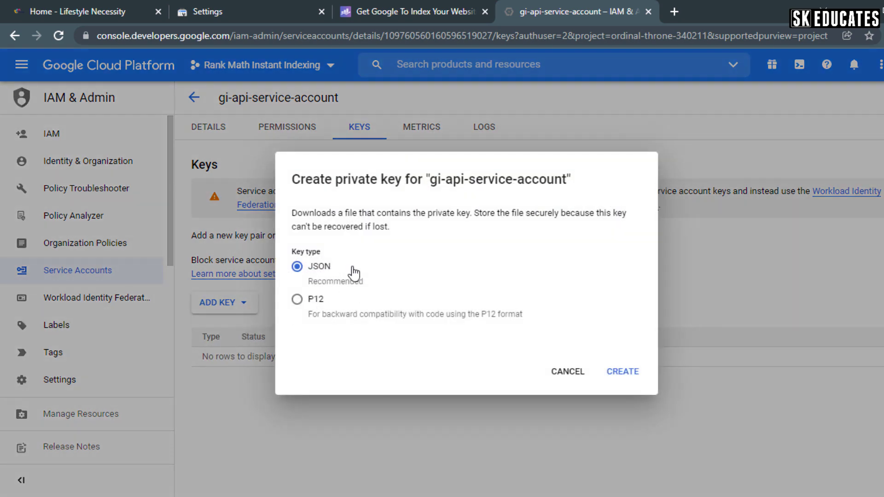
click(624, 372)
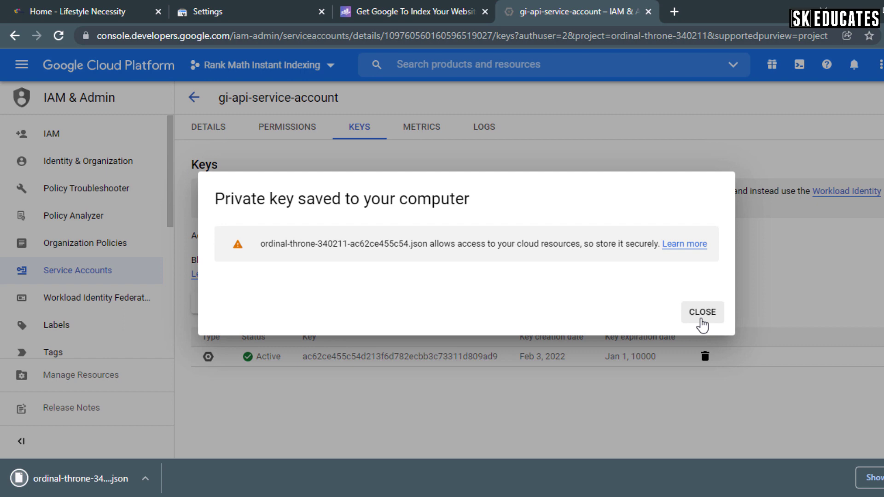
click(702, 312)
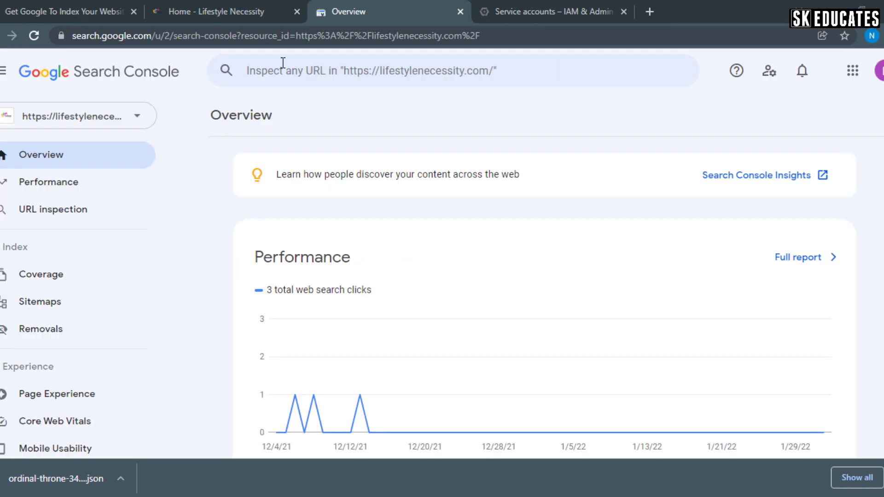
Step: Open the property's Users and permissions settings and begin adding a user
click(383, 36)
scroll(54, 334, down, 8)
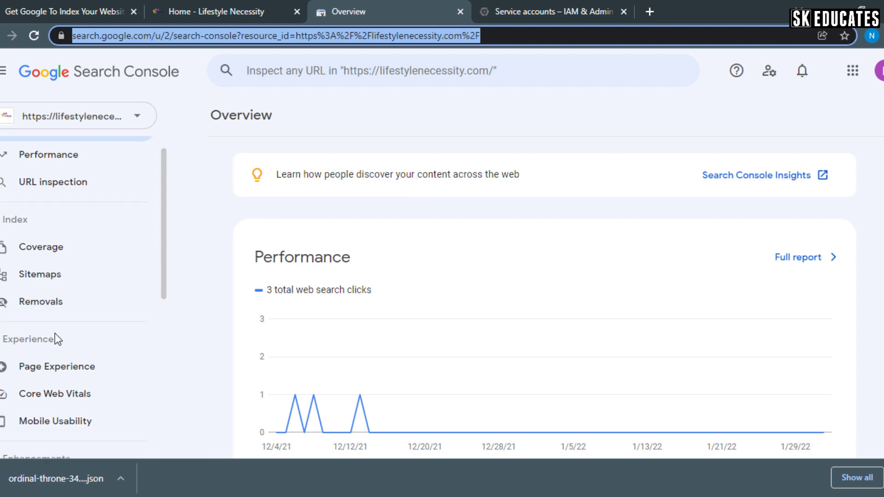
scroll(59, 334, down, 5)
click(39, 342)
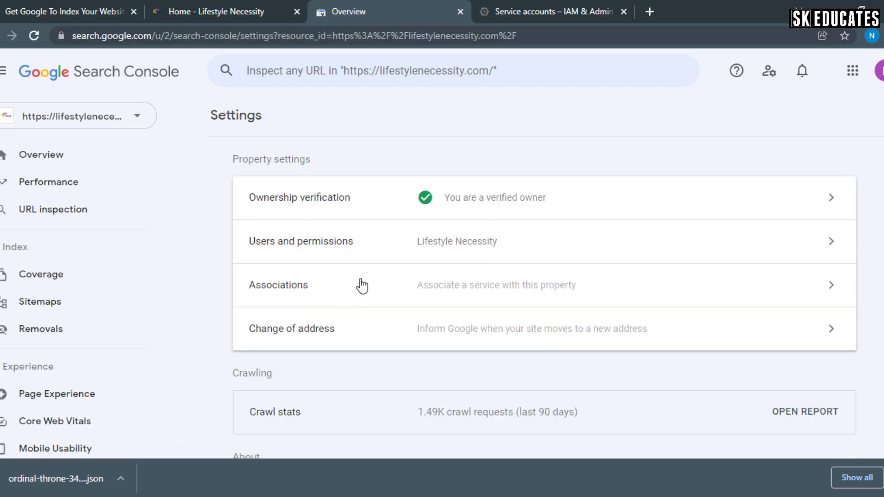
click(491, 241)
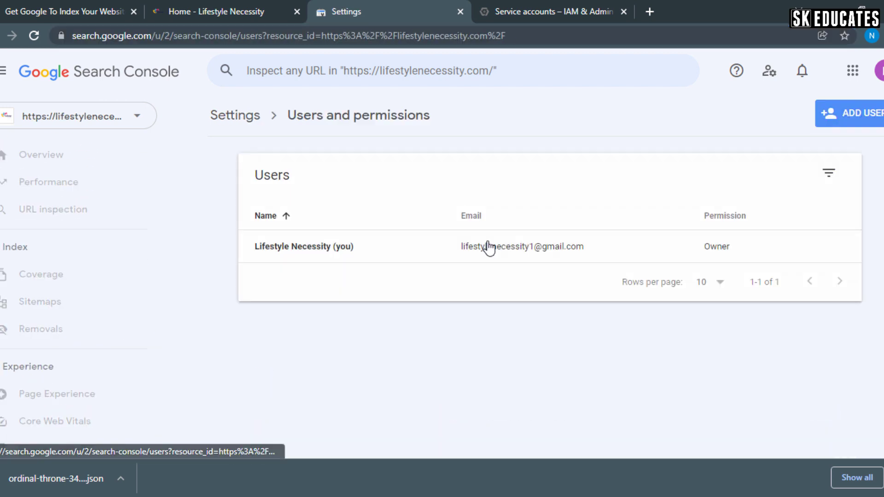
click(839, 119)
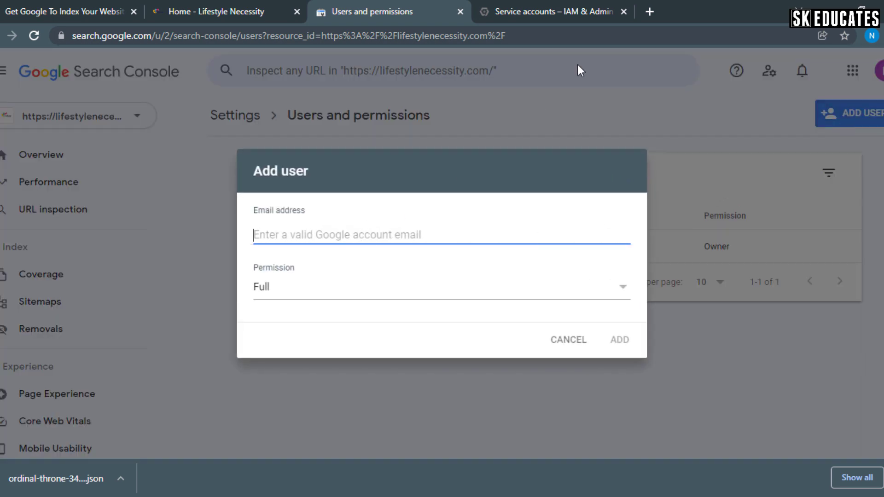
Step: Add the copied service account email as an Owner user of the property
click(554, 13)
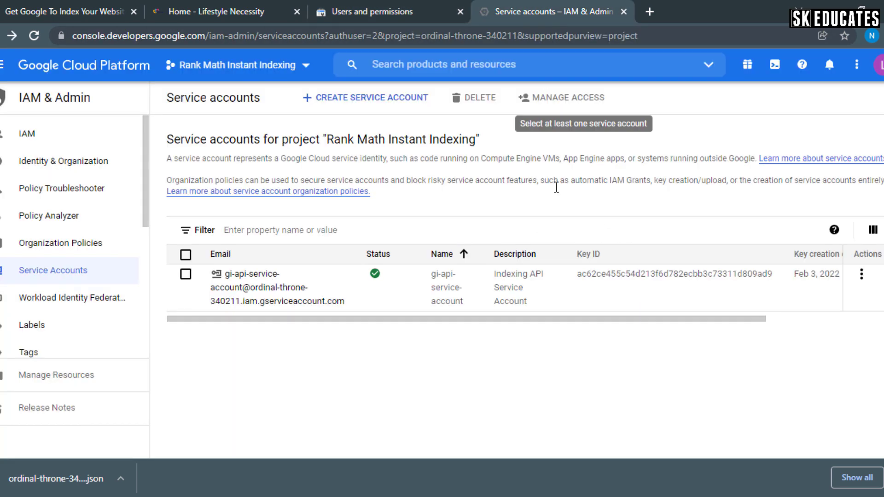
click(260, 292)
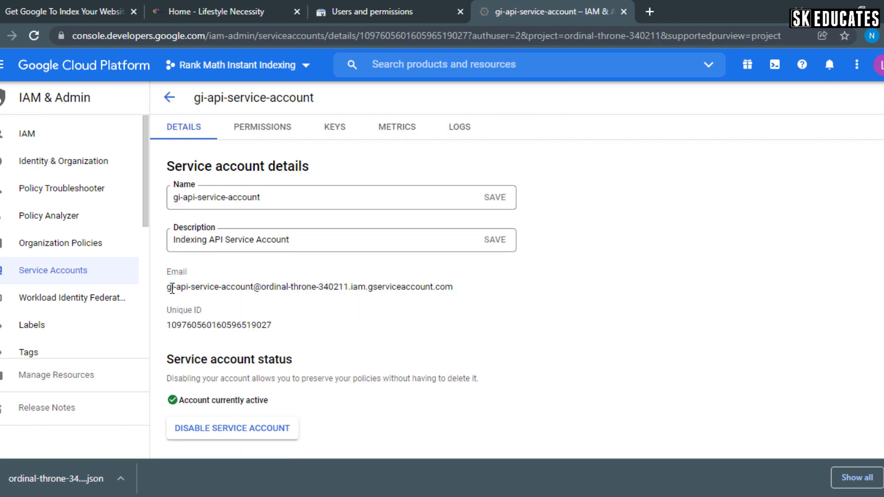
drag(168, 287, 467, 297)
key(ctrl+c)
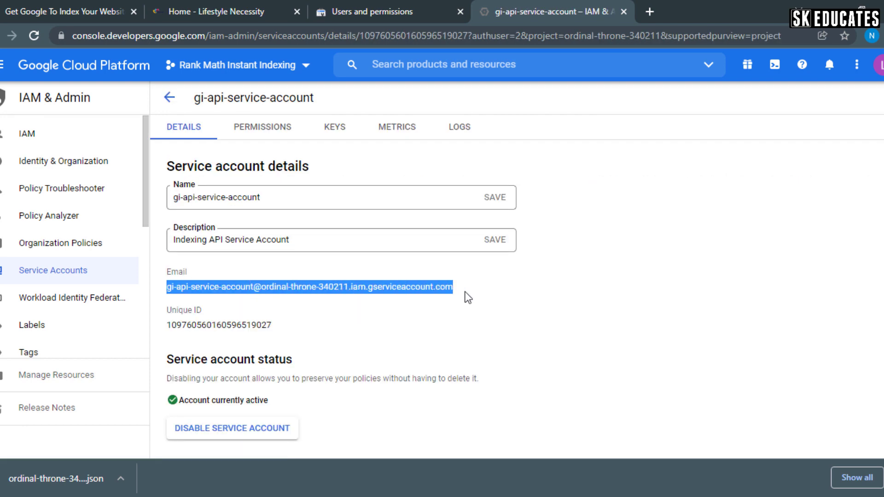
click(373, 11)
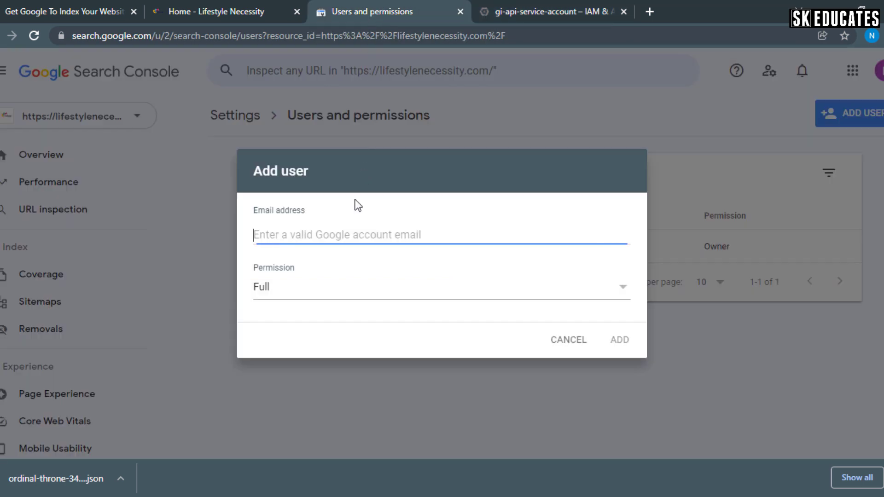
key(ctrl+v)
click(328, 290)
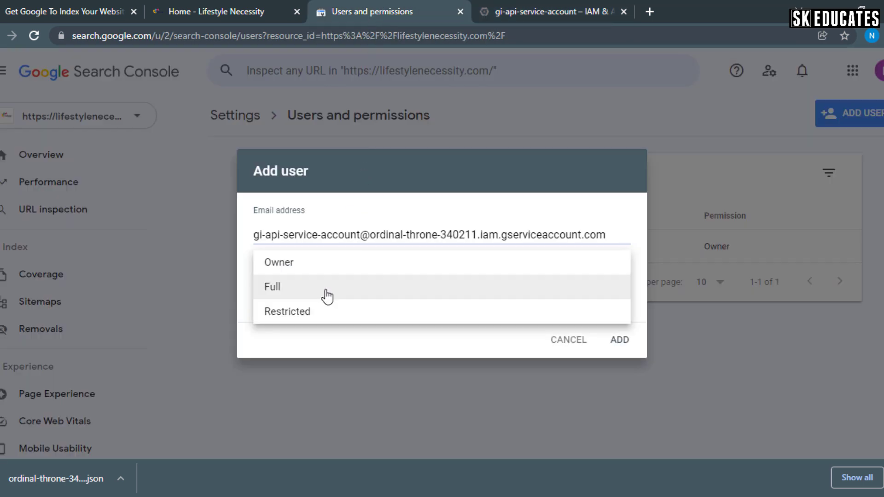
click(287, 263)
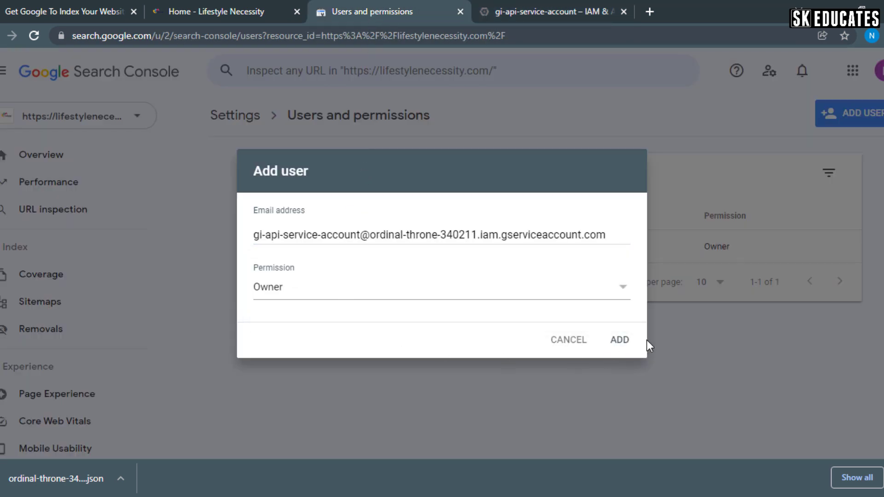
click(620, 340)
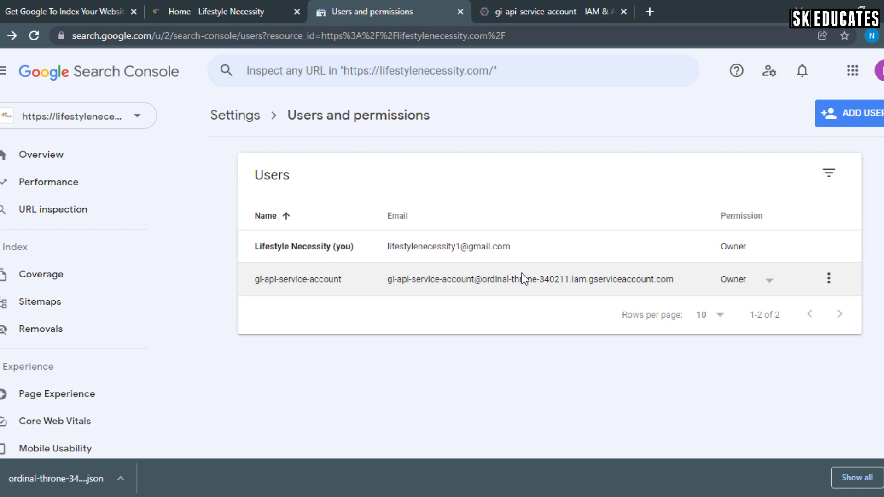
click(216, 11)
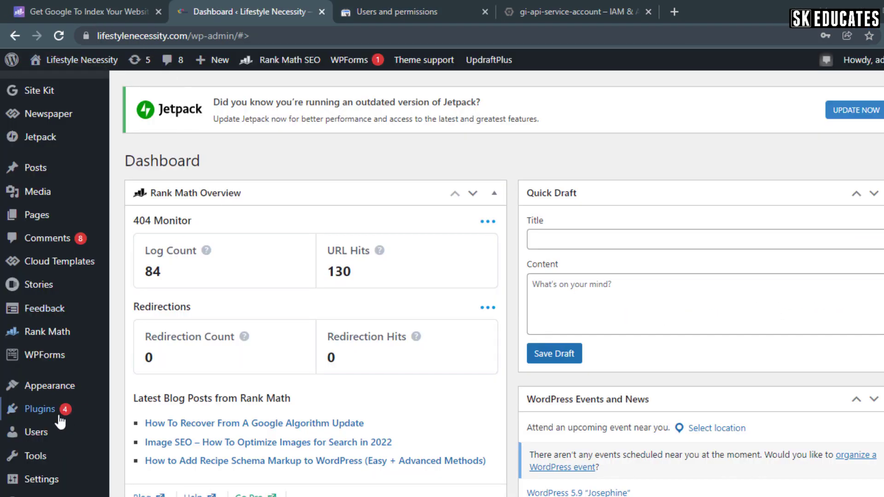
mouse_move(40, 409)
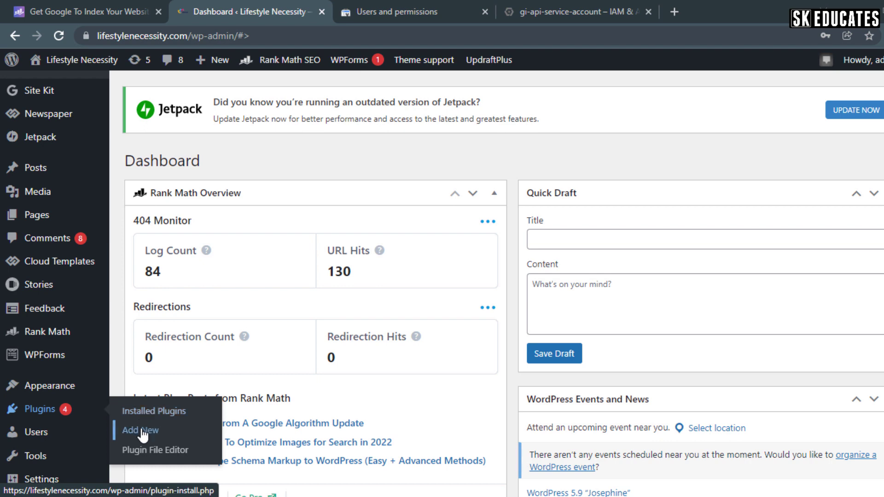
Step: Install and activate Instant Indexing for Google from Plugins > Add New
click(141, 430)
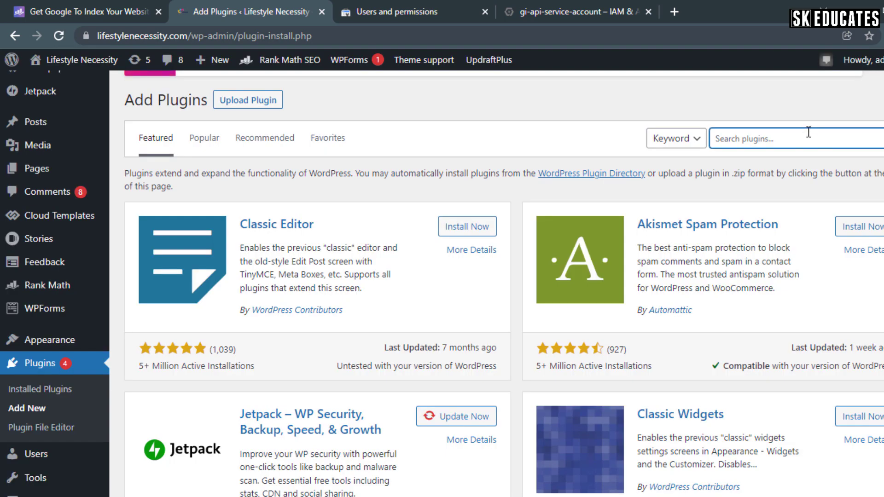
text(instant indexing)
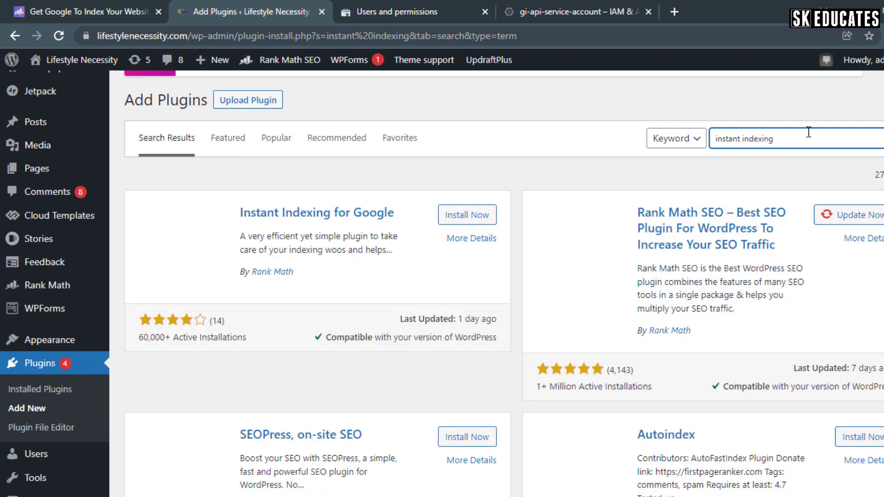
click(469, 218)
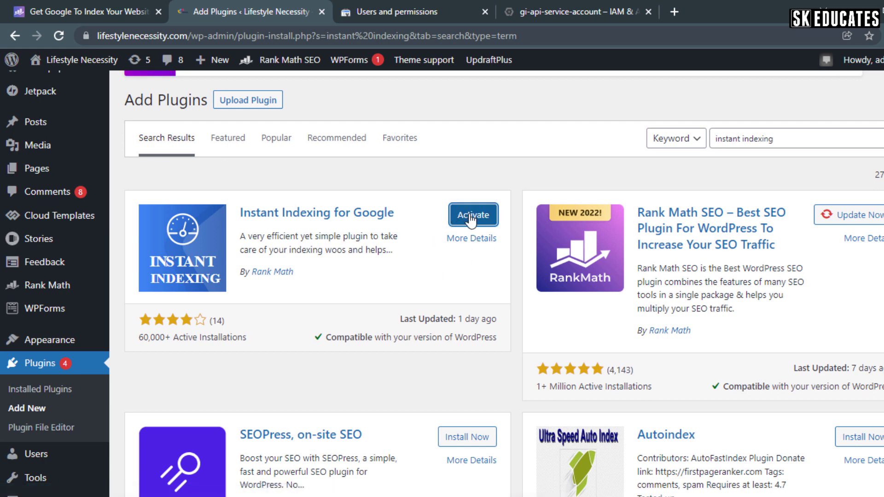
click(472, 215)
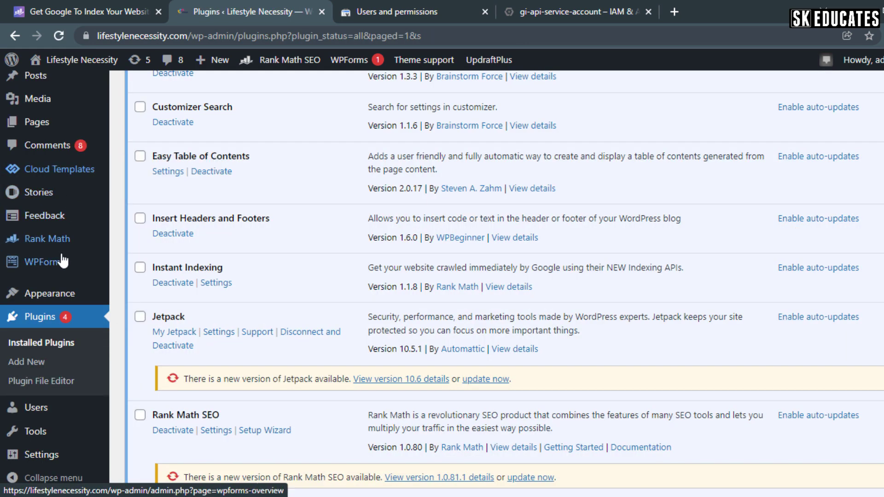
Step: Open the Google API Settings of Rank Math's Instant Indexing
click(154, 338)
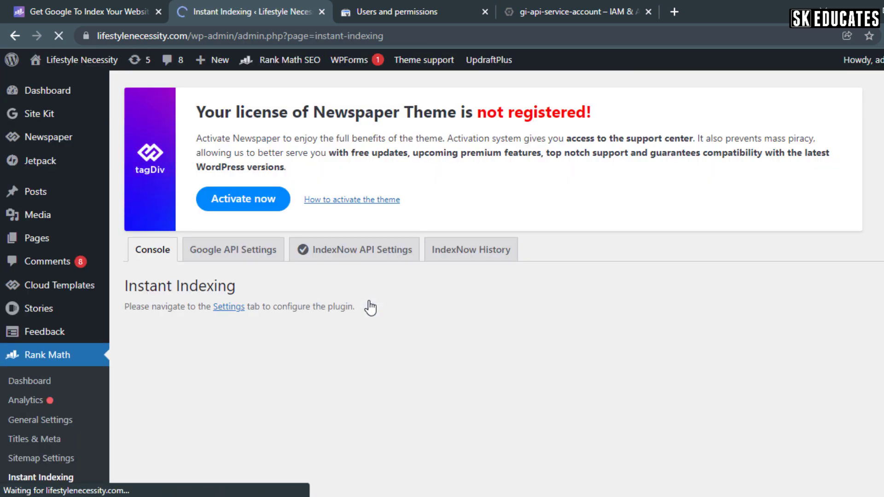
scroll(370, 306, down, 1)
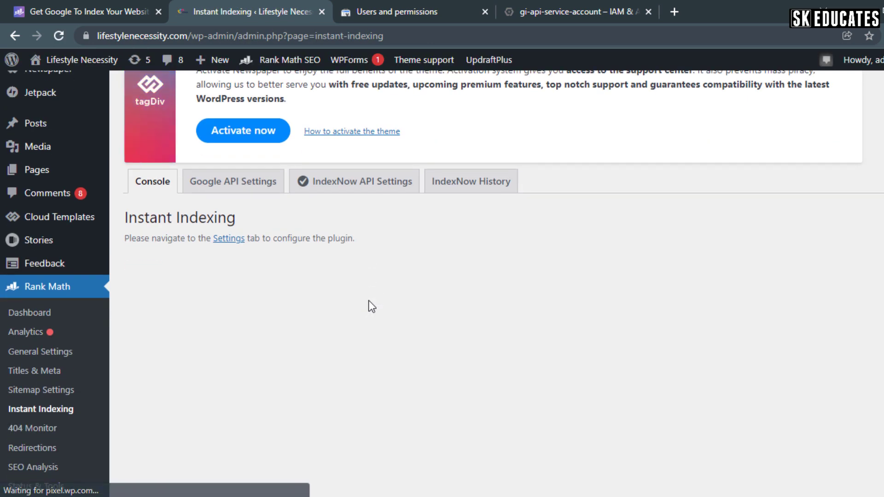
scroll(370, 307, down, 1)
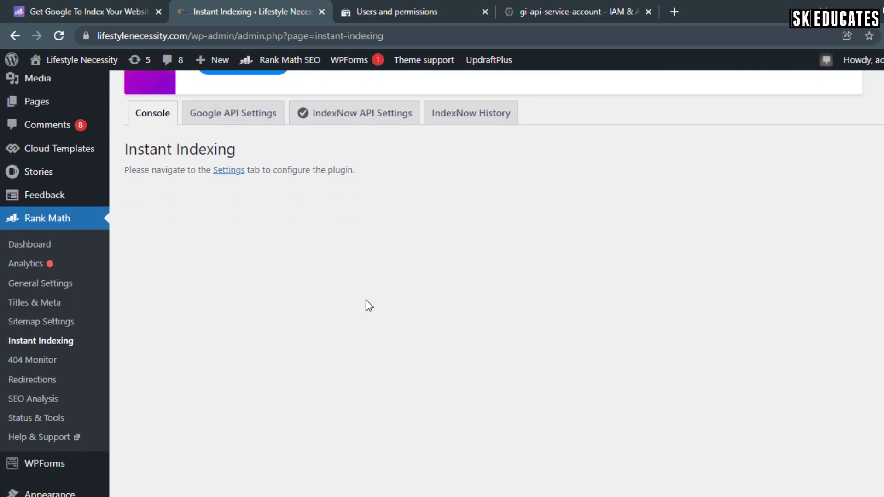
click(233, 114)
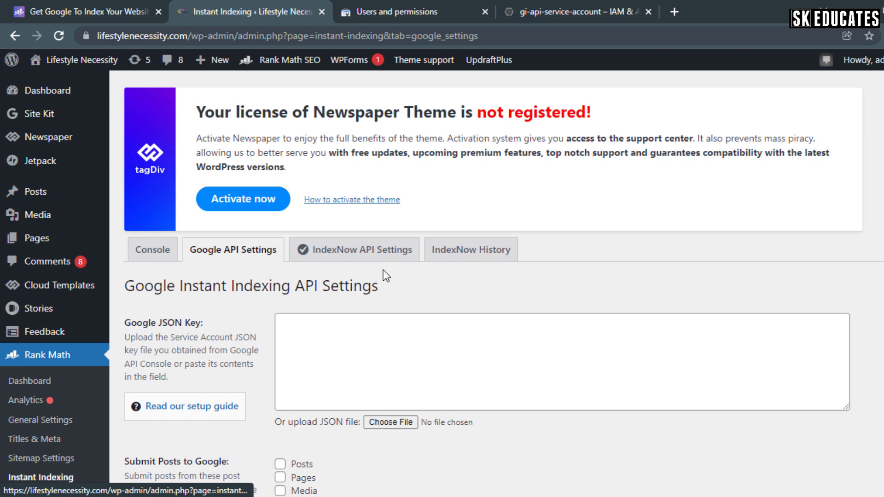
scroll(389, 282, down, 2)
scroll(390, 282, down, 1)
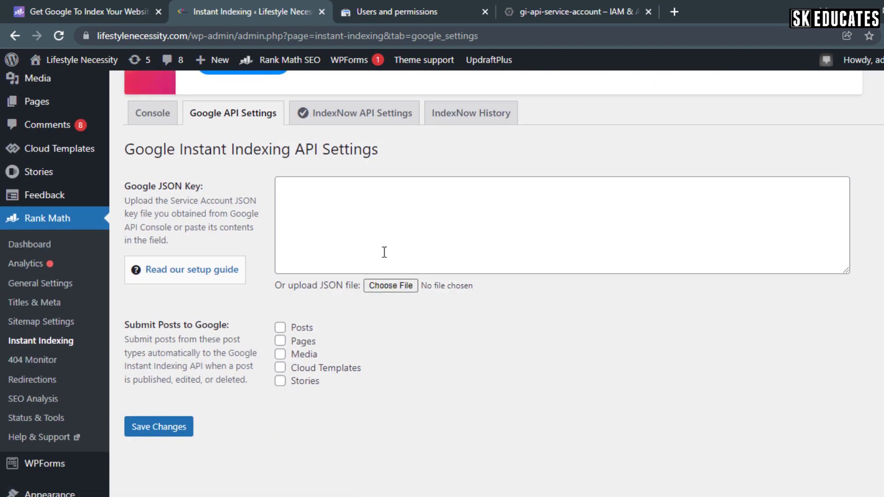
click(353, 223)
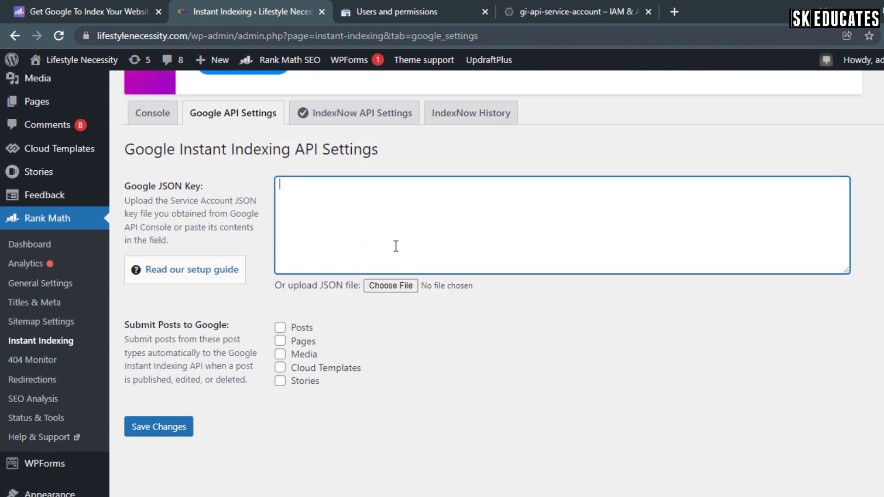
Step: Upload the downloaded JSON key from Downloads, enable Posts and Pages, and save
click(385, 285)
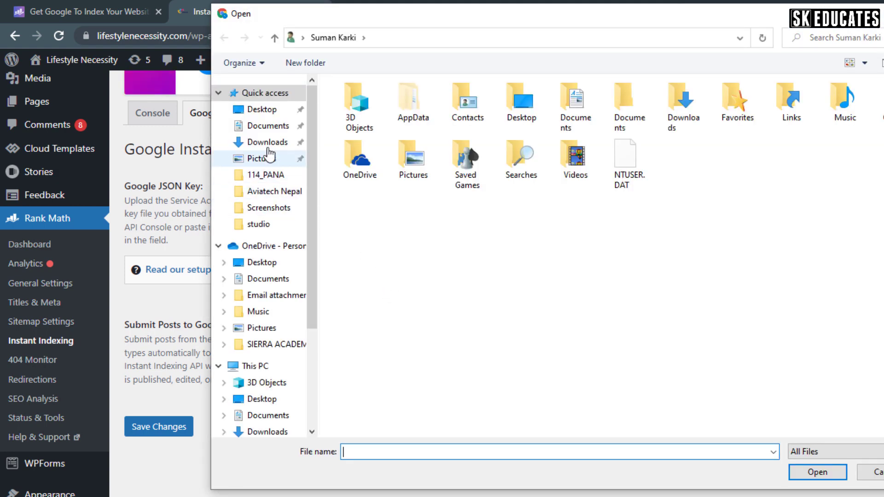
click(268, 141)
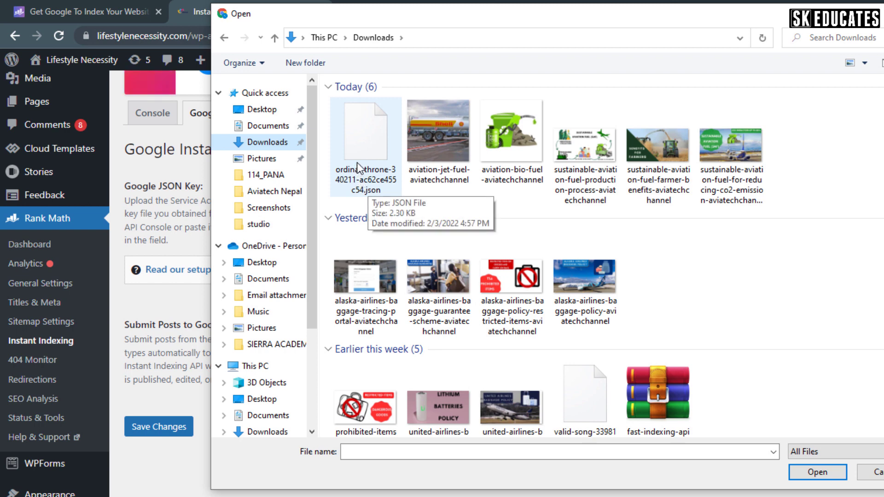
double_click(357, 163)
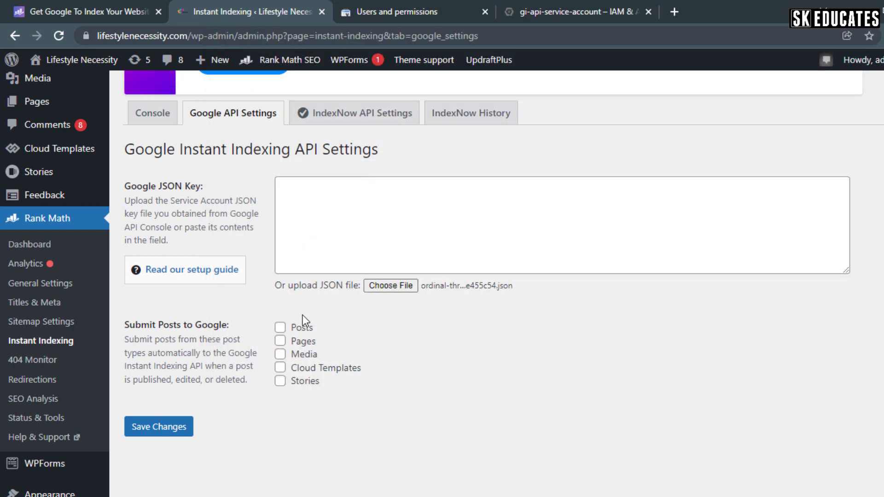
click(280, 328)
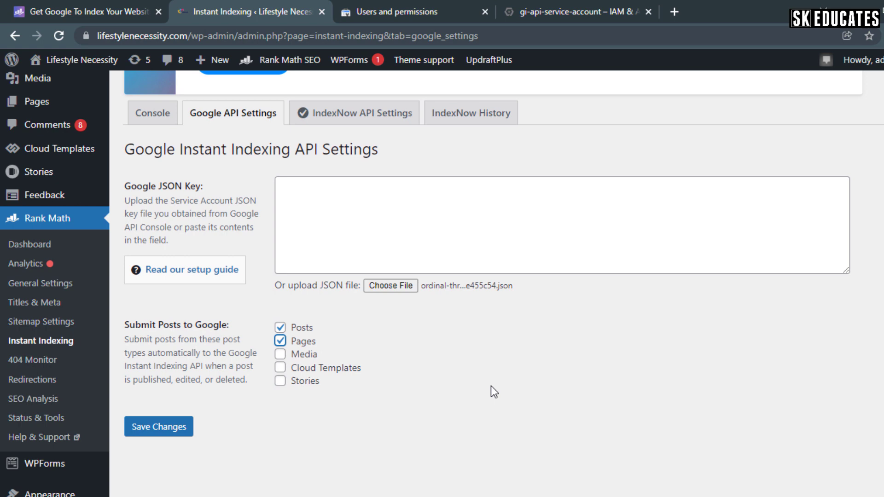
click(159, 426)
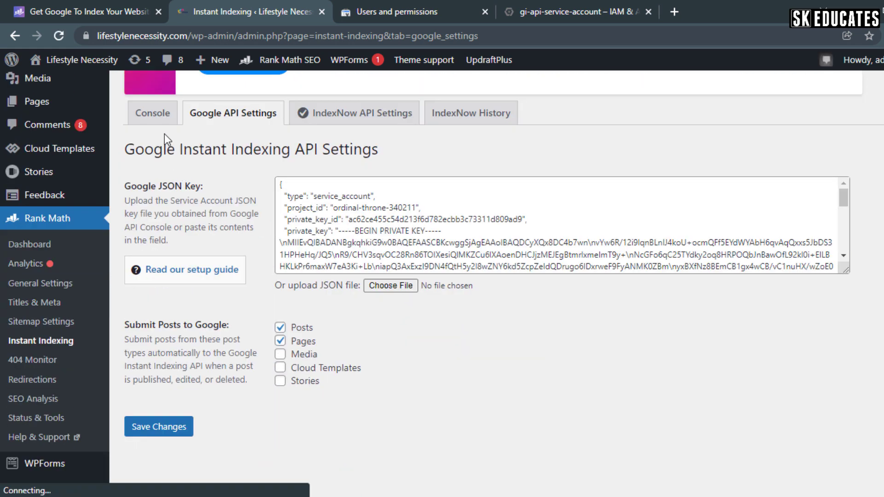
Step: Clear the existing homepage URL from the Instant Indexing console's URL list
click(161, 123)
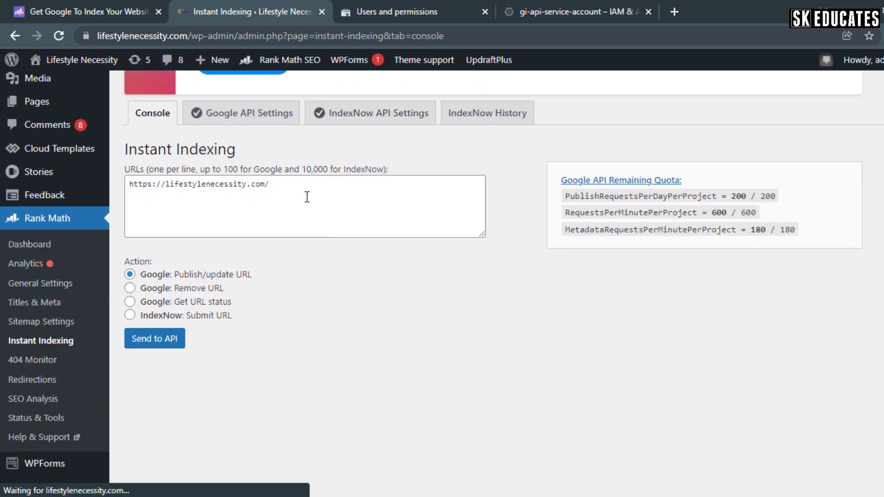
click(307, 193)
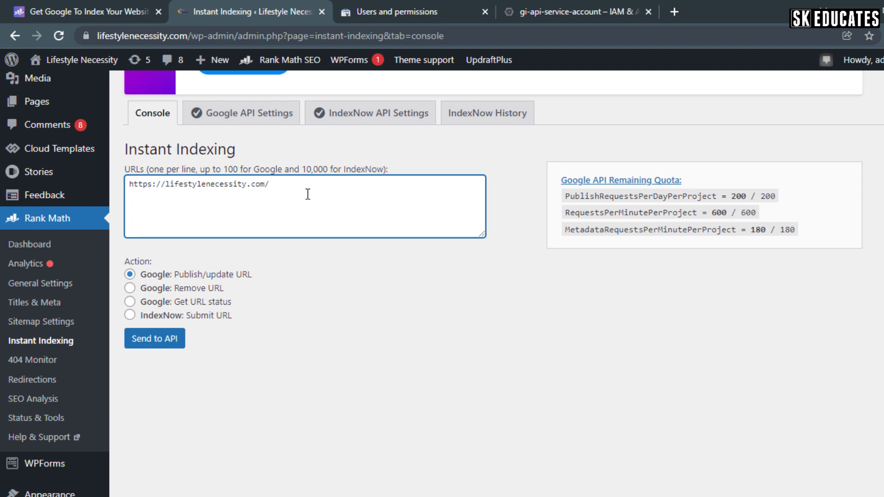
drag(307, 194, 129, 185)
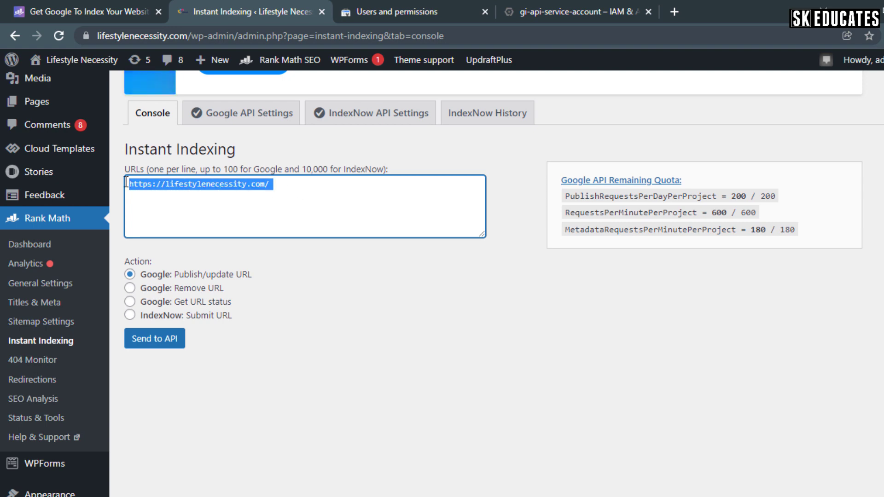
key(BackSpace)
Step: Add the luxury car brands post link from the homepage to the URL list
click(567, 12)
right_click(290, 211)
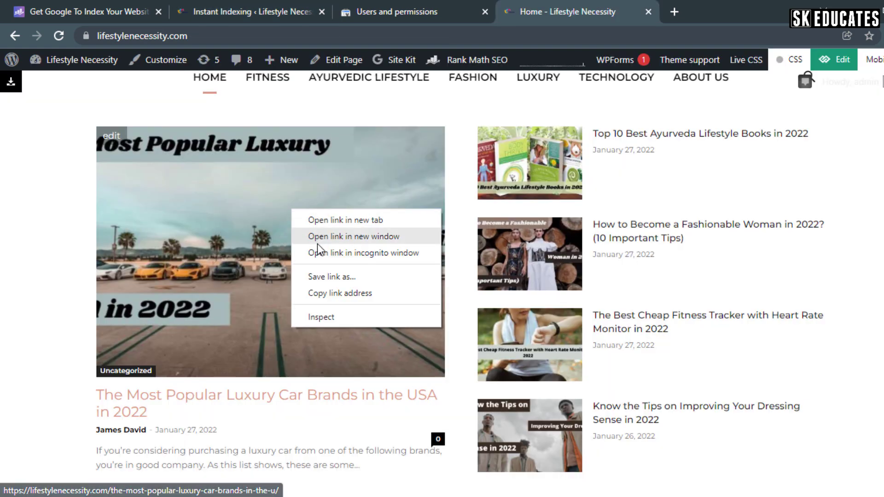
click(323, 293)
click(253, 12)
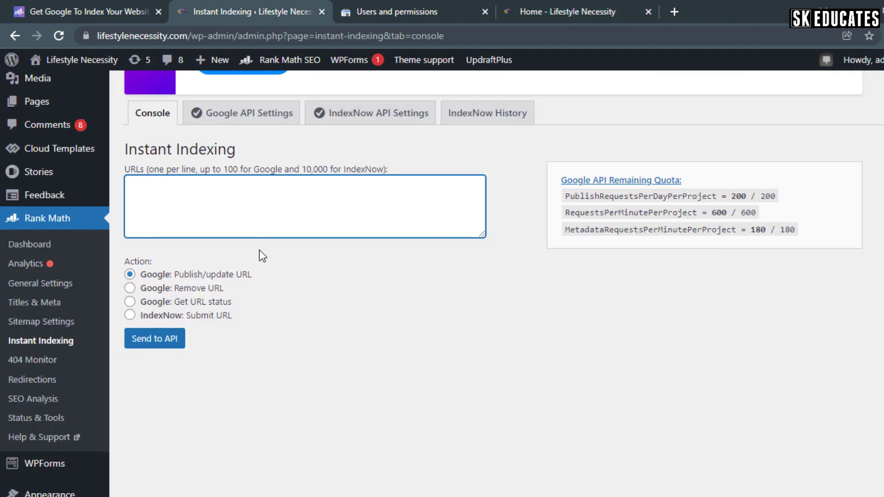
key(ctrl+v)
key(Return)
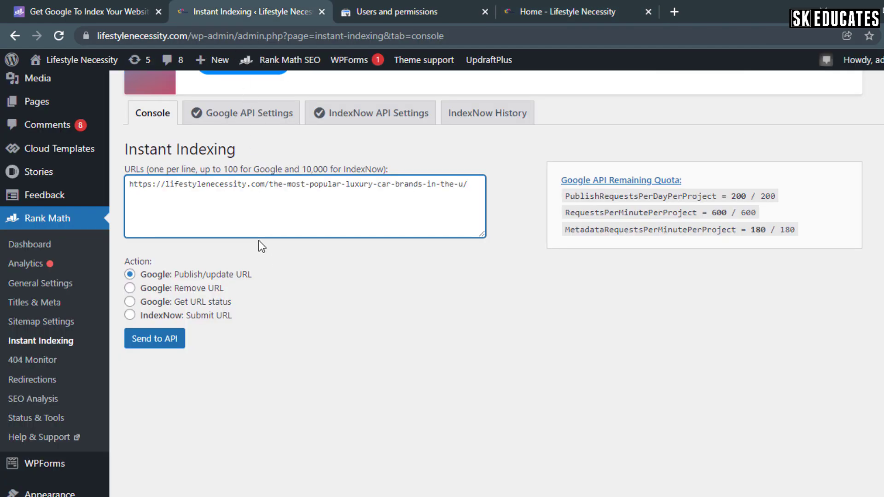
Step: Add the Ayurveda books post link as the next URL
click(388, 12)
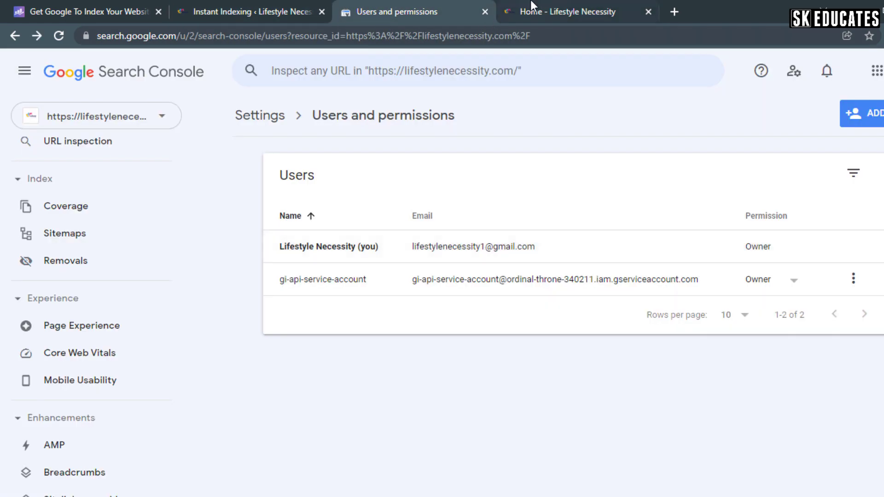
drag(533, 7, 404, 11)
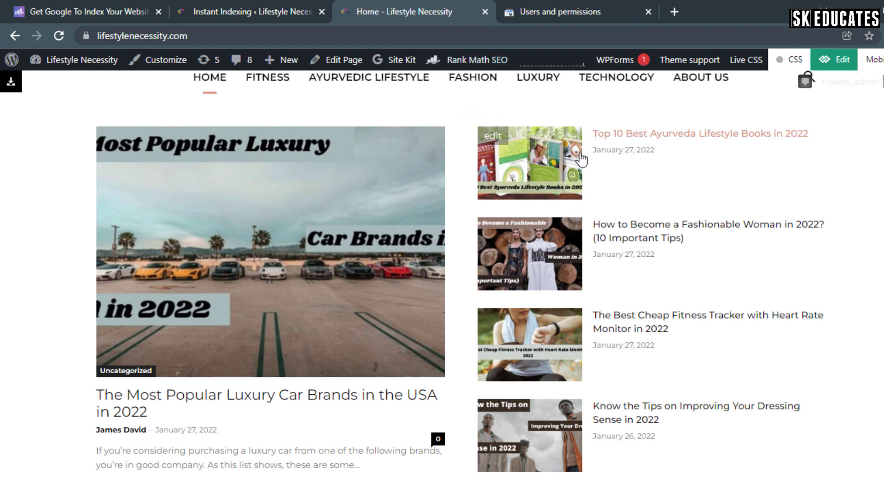
right_click(602, 133)
click(643, 218)
click(249, 12)
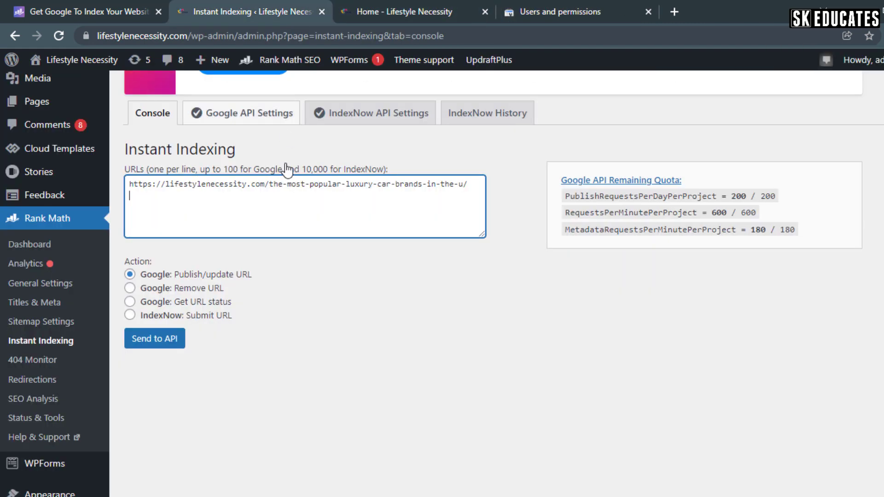
key(ctrl+v)
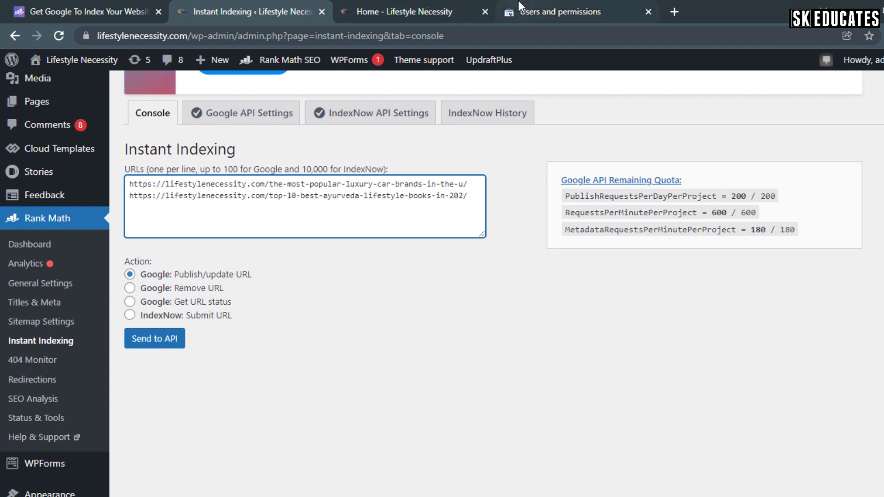
Step: Add the fashionable-woman post's address to the URL list
click(429, 12)
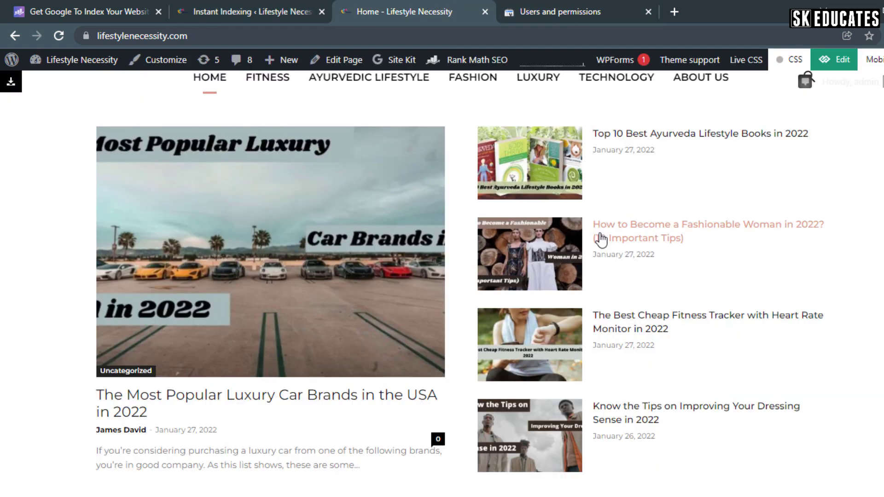
click(412, 36)
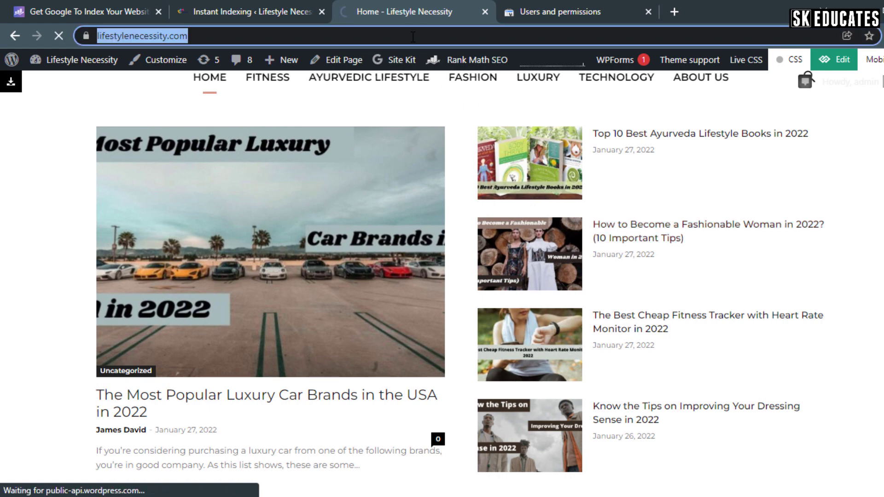
key(ctrl+v)
key(Return)
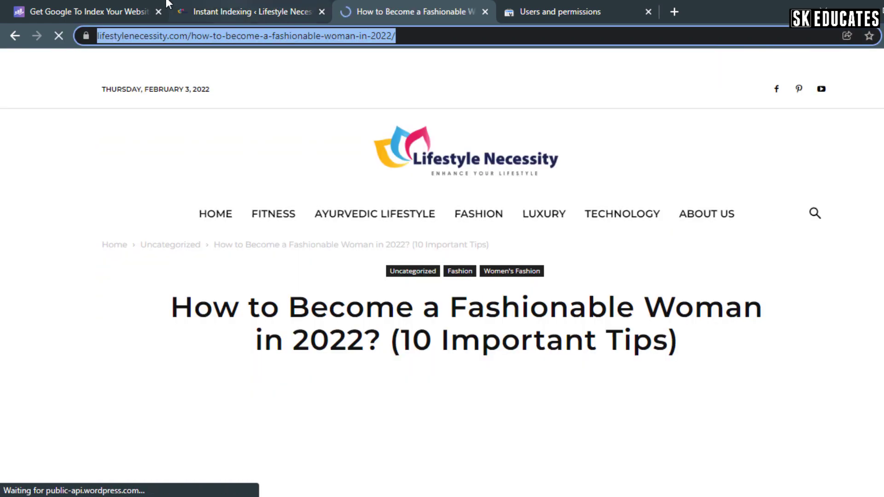
click(88, 11)
click(252, 11)
click(304, 222)
key(ctrl+v)
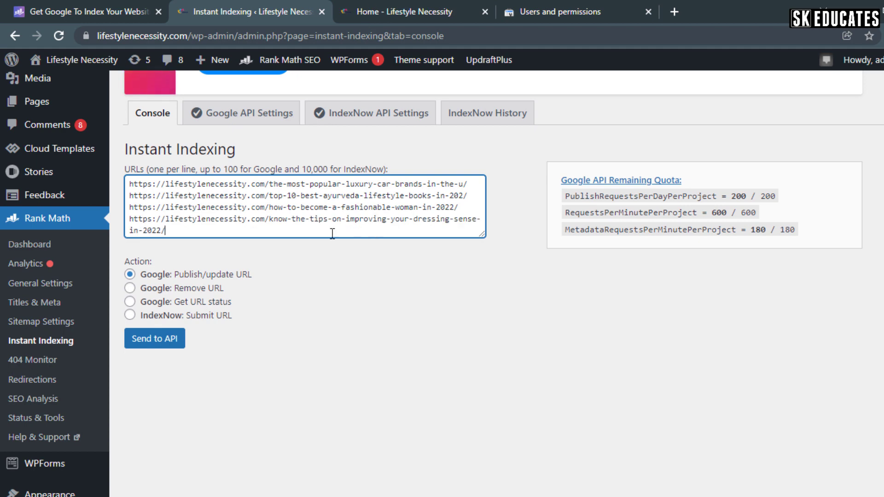
Step: Send the four post URLs to Google and view the raw batch-update response
click(161, 342)
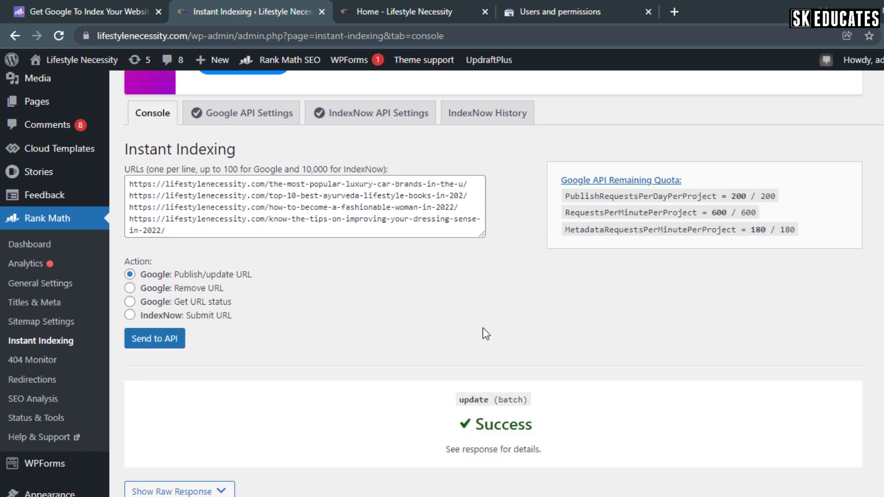
scroll(485, 334, down, 1)
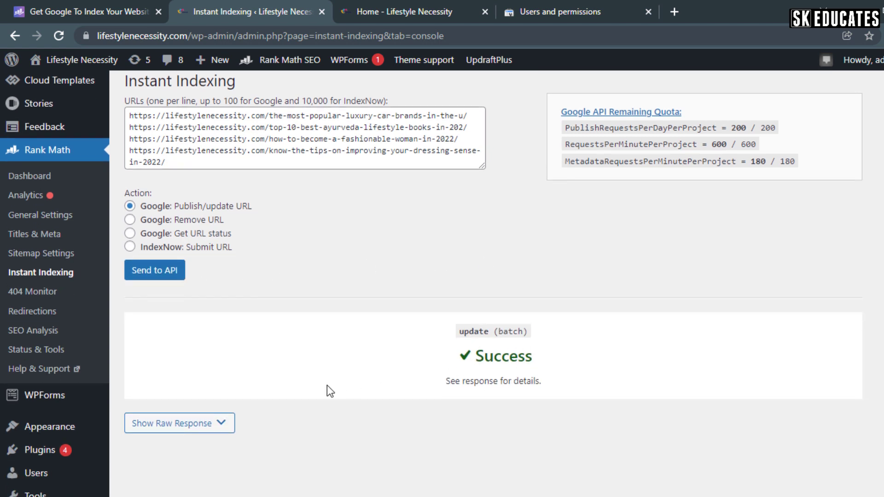
click(207, 423)
scroll(292, 403, down, 2)
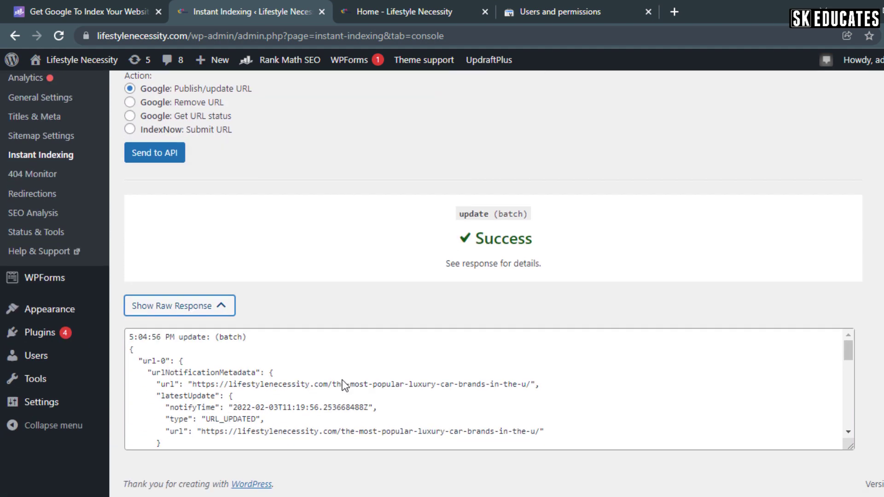
scroll(263, 367, down, 3)
scroll(264, 366, down, 3)
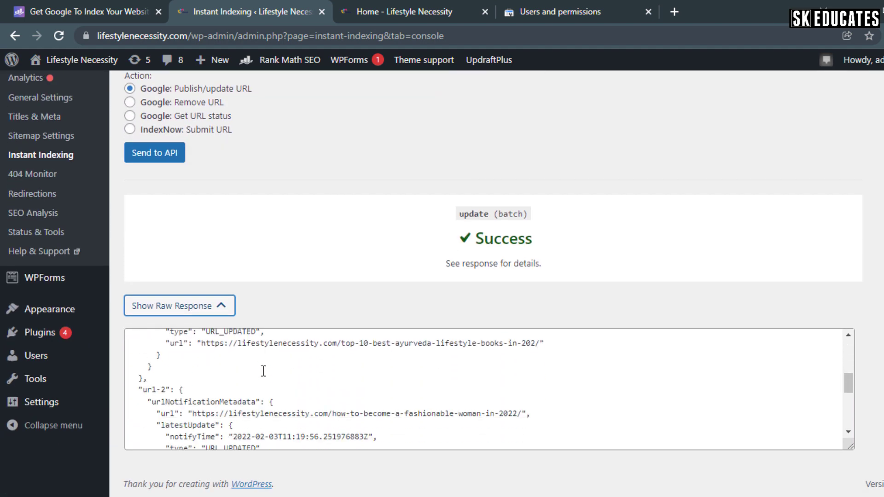
scroll(263, 366, down, 3)
scroll(263, 366, down, 2)
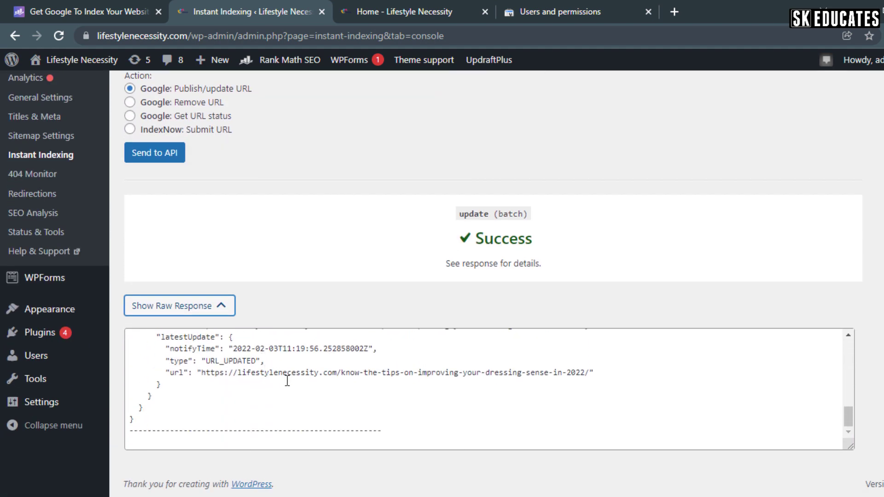
scroll(287, 381, up, 3)
scroll(287, 380, up, 3)
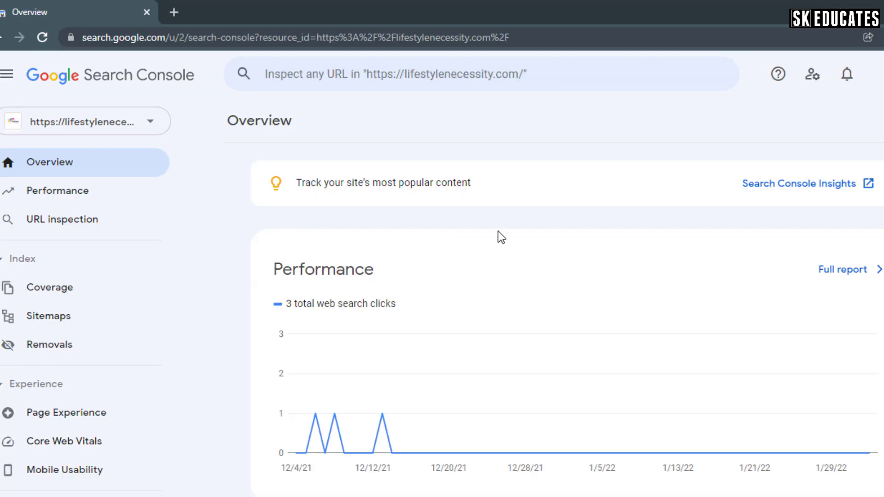
Step: Inspect the Ayurveda lifestyle post URL and review its coverage details
click(442, 75)
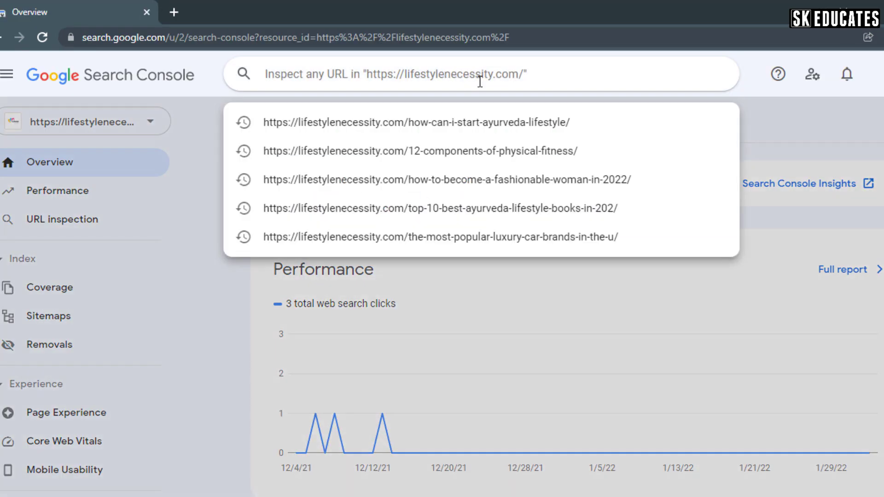
click(456, 128)
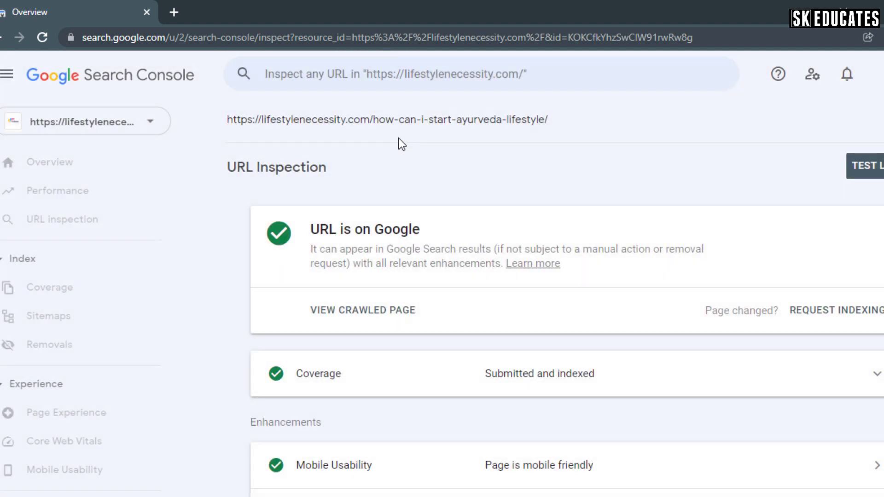
scroll(499, 378, down, 2)
scroll(525, 339, down, 1)
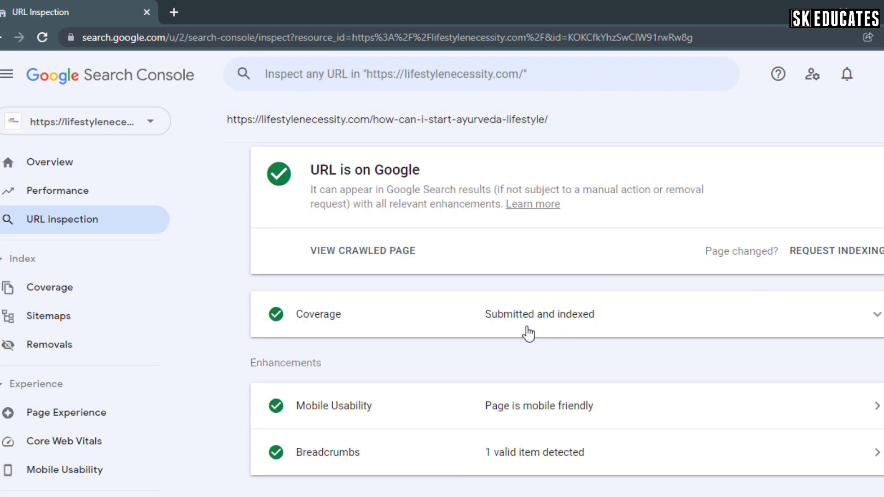
click(565, 323)
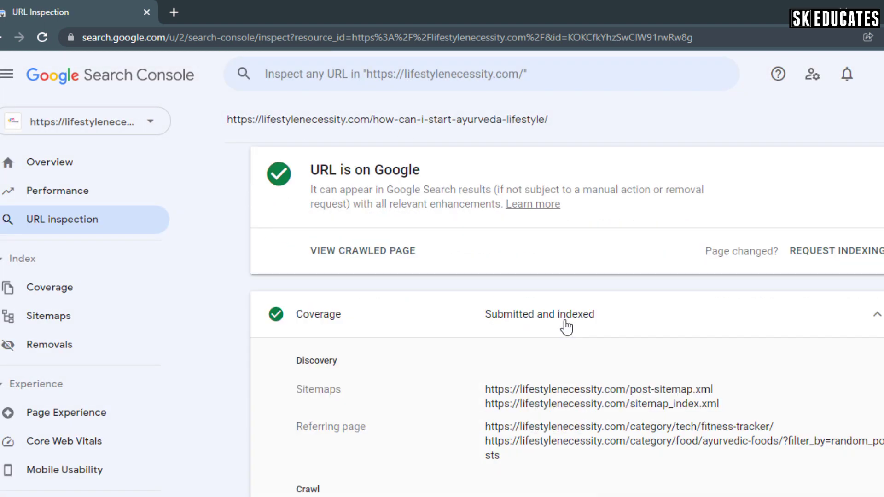
click(566, 323)
scroll(559, 399, up, 1)
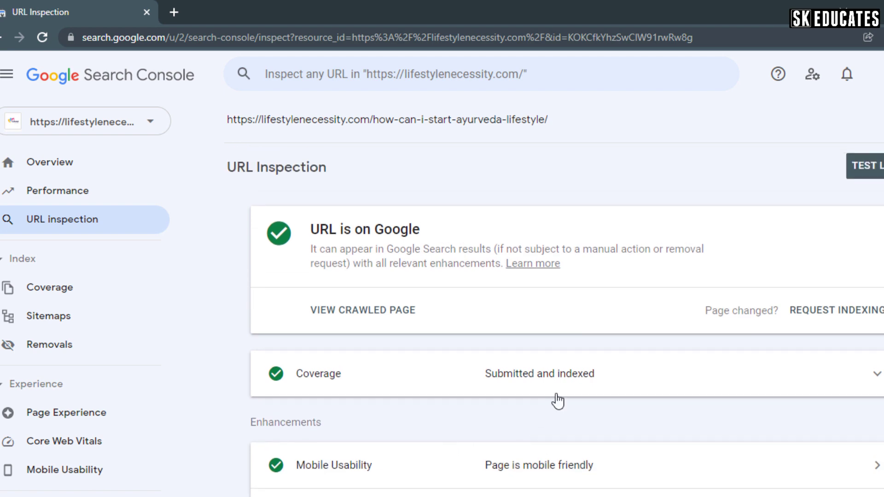
Step: Inspect the 12 components of physical fitness post URL and expand its coverage details
click(510, 78)
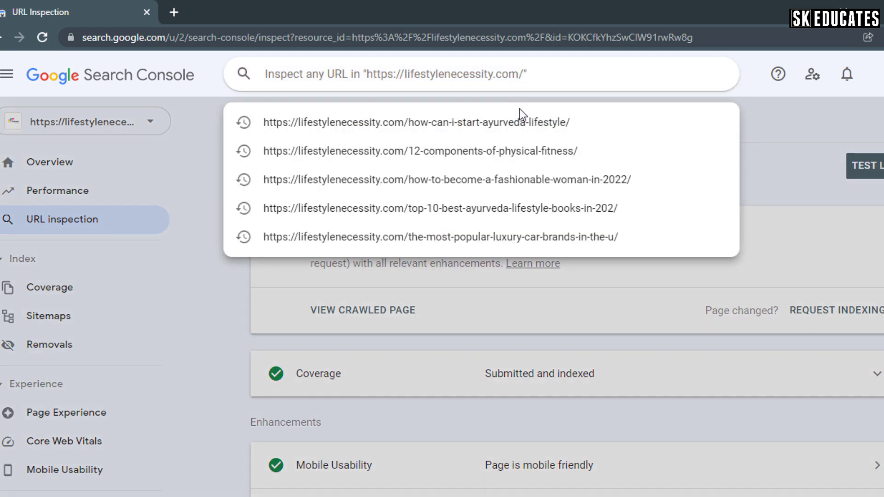
click(510, 154)
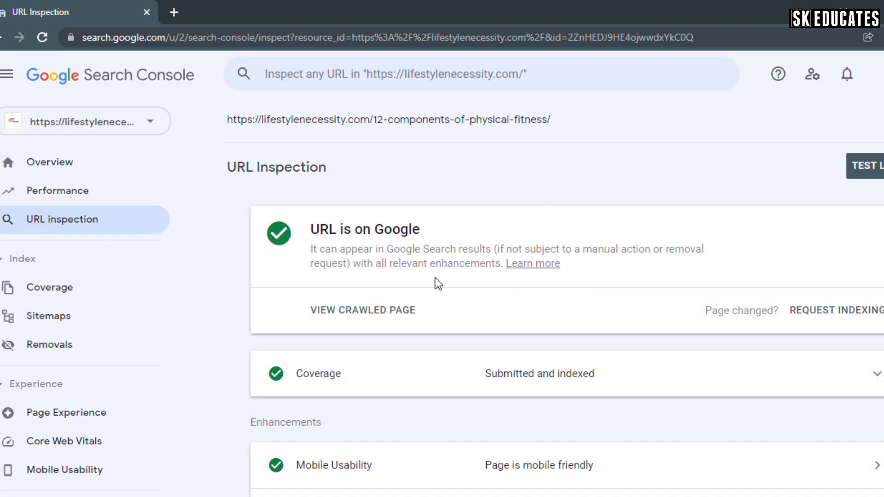
scroll(508, 305, down, 1)
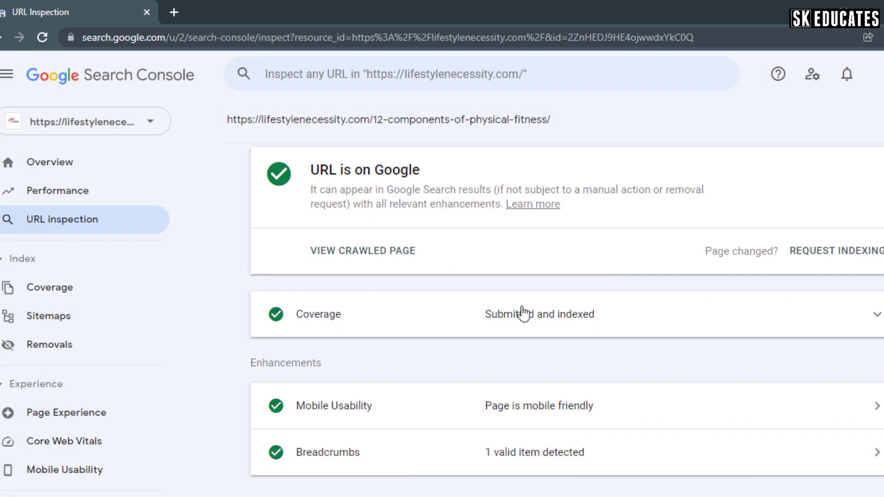
click(524, 311)
scroll(523, 312, down, 2)
scroll(484, 304, down, 1)
scroll(467, 283, down, 1)
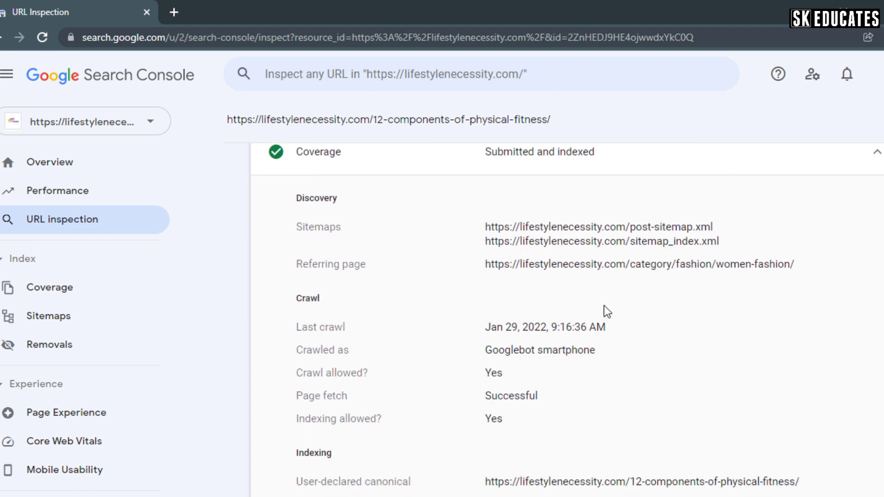
scroll(604, 307, down, 1)
scroll(332, 435, down, 2)
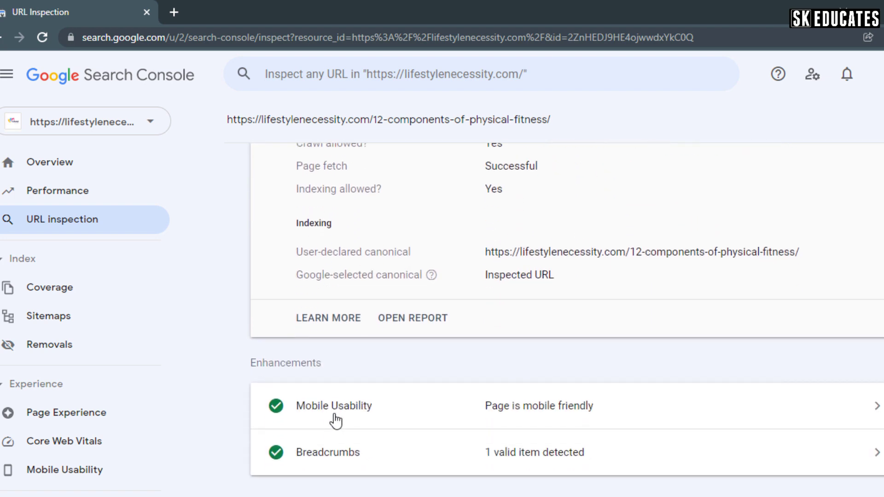
scroll(617, 409, up, 4)
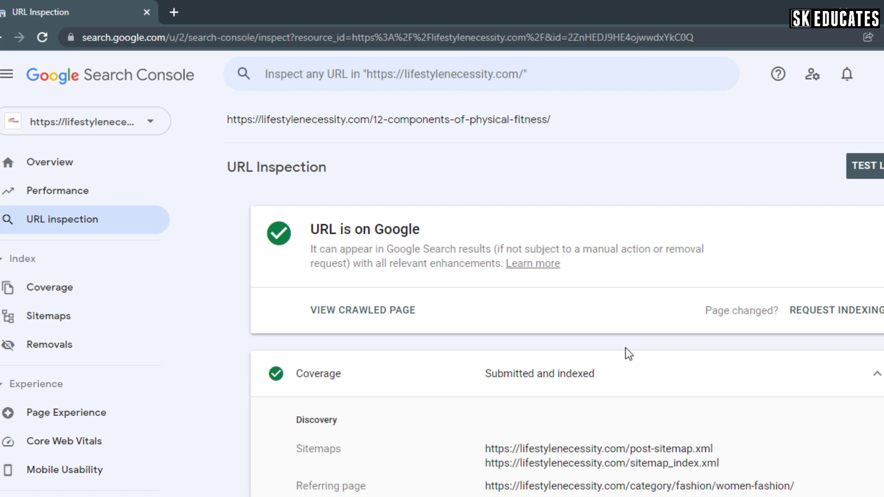